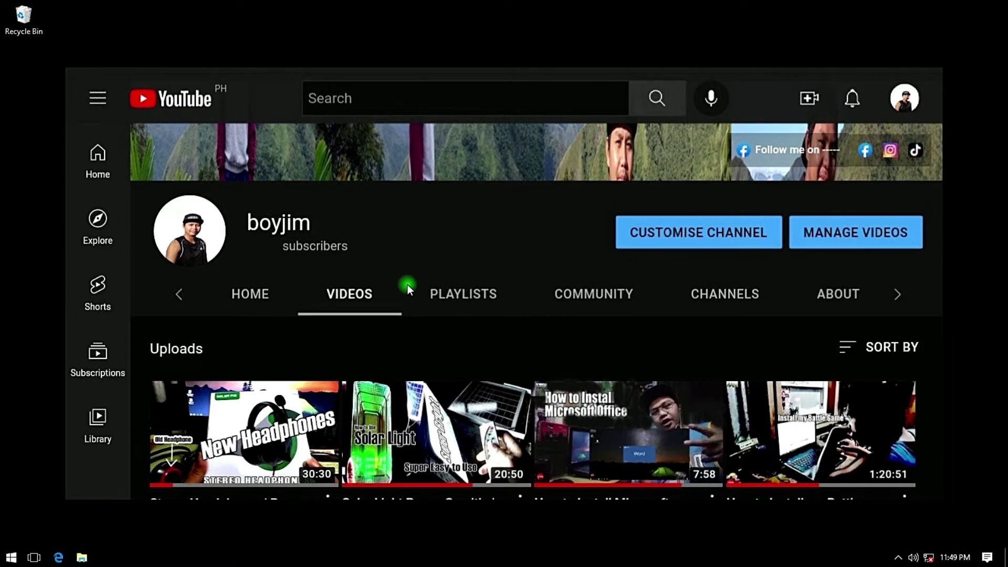
right_click(493, 229)
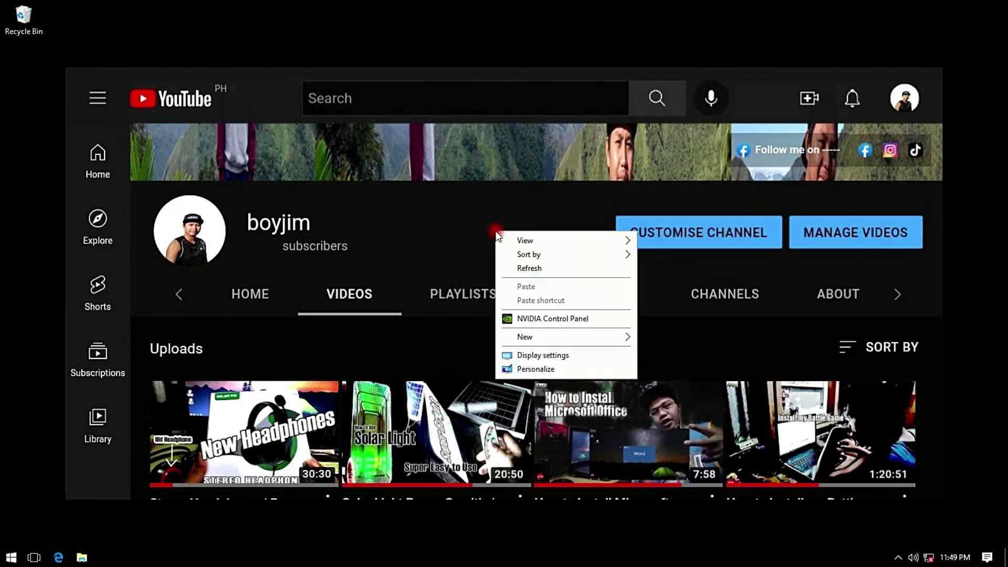
left_click(547, 268)
right_click(465, 231)
right_click(426, 219)
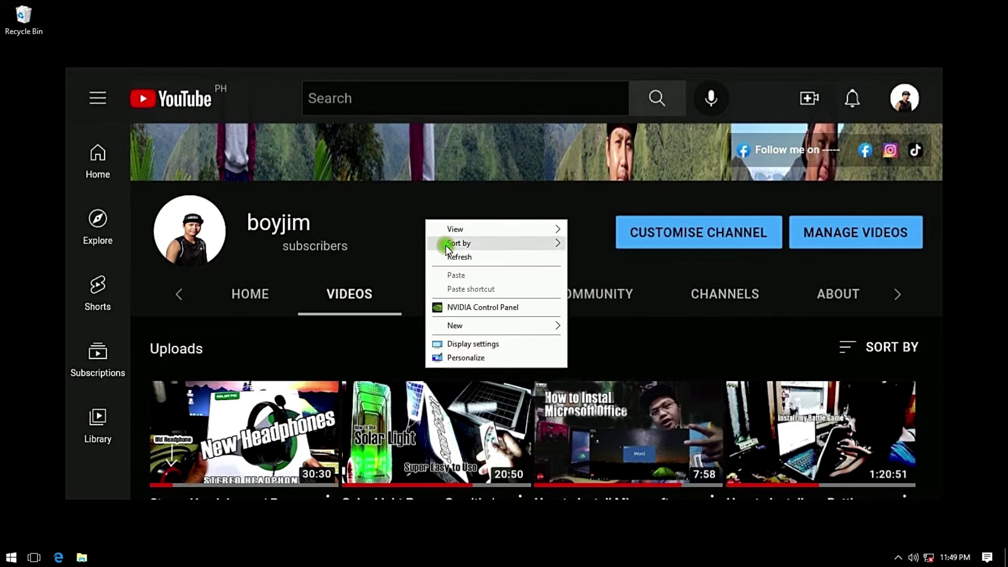
left_click(209, 220)
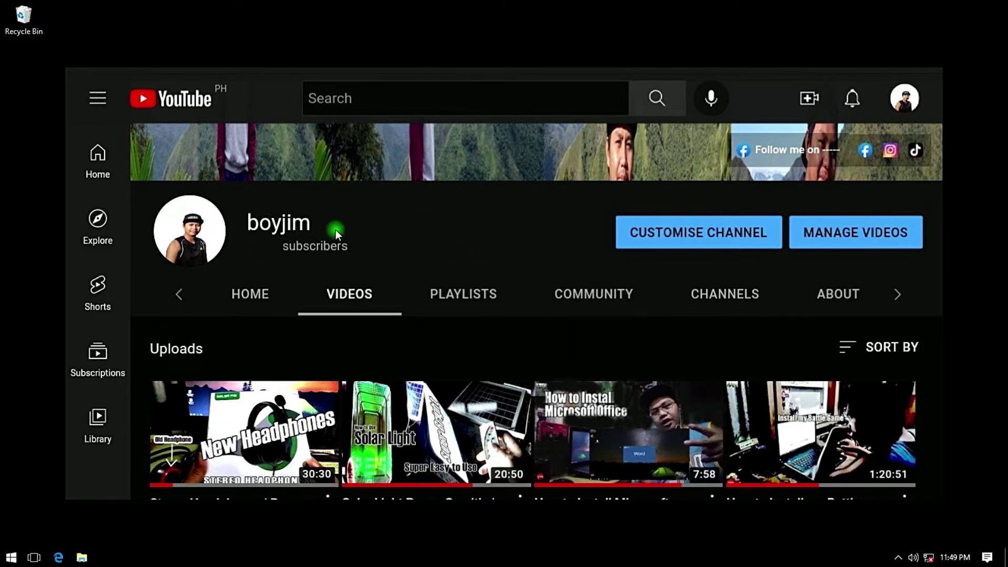
right_click(400, 234)
left_click(424, 269)
right_click(475, 187)
left_click(499, 226)
Step: Open File Explorer and go into the (F:) drive from This PC
left_click(81, 557)
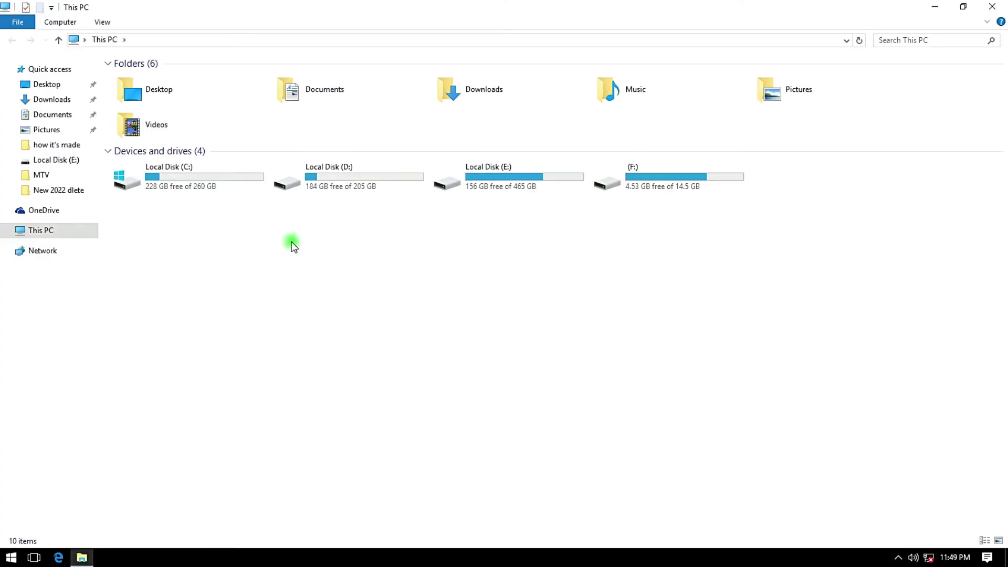
right_click(399, 257)
left_click(447, 308)
right_click(374, 263)
left_click(410, 311)
left_click_drag(609, 131, 610, 212)
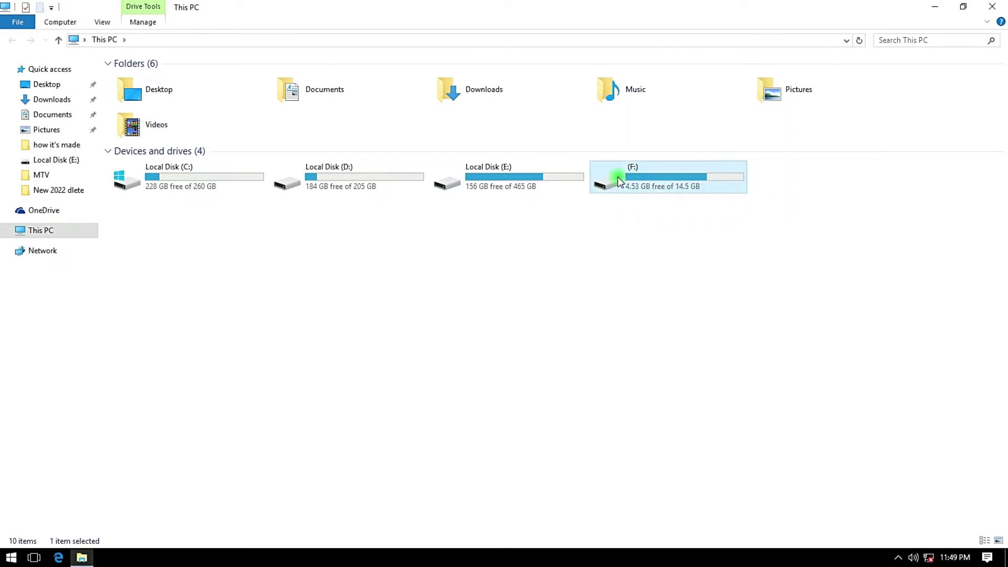
left_click_drag(585, 134, 745, 216)
left_click_drag(596, 142, 775, 208)
left_click_drag(602, 126, 761, 232)
double_click(629, 181)
Step: Look through the folders on the (F:) drive to find the ones worth backing up
scroll(238, 286, "down", 2)
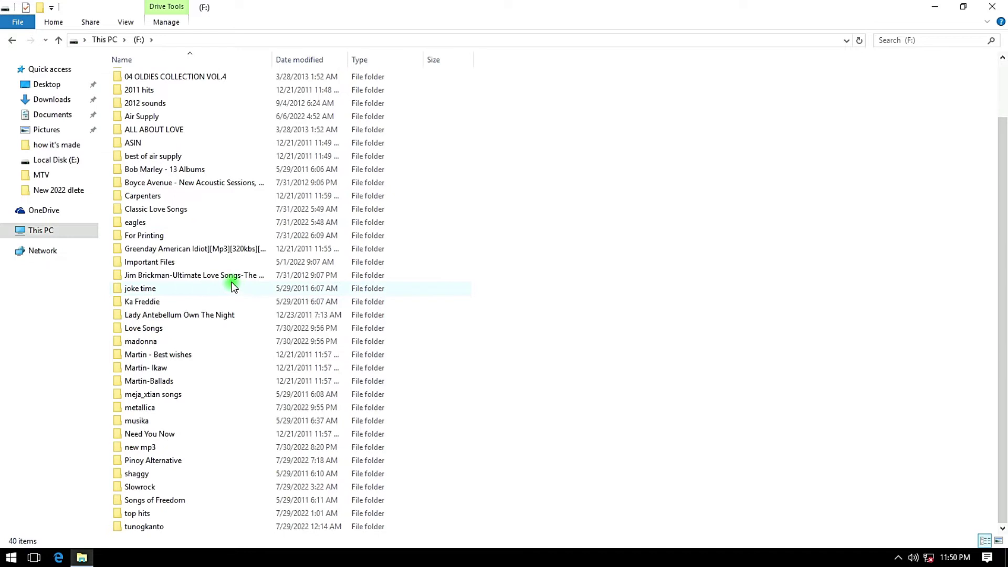
scroll(150, 258, "up", 2)
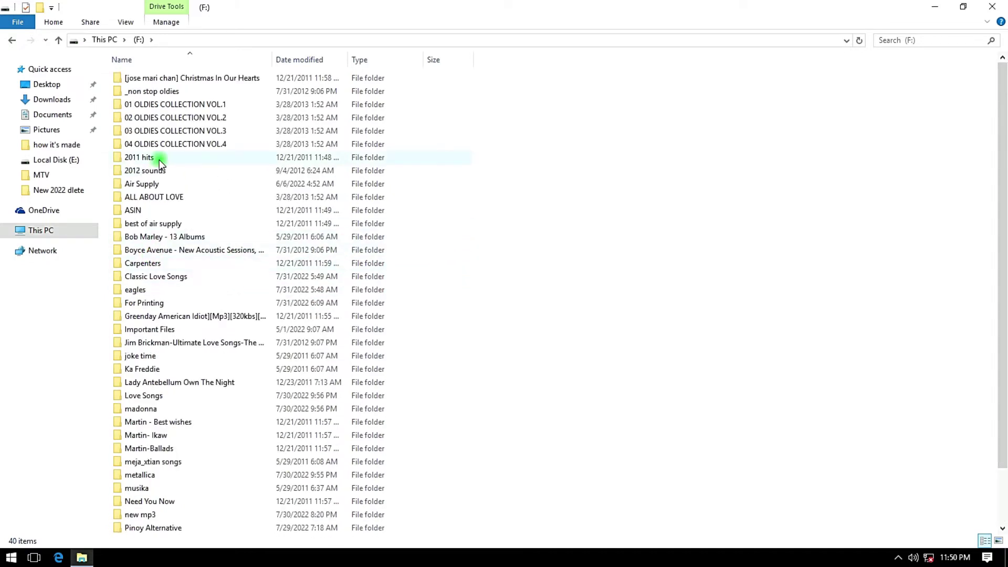
scroll(175, 214, "down", 2)
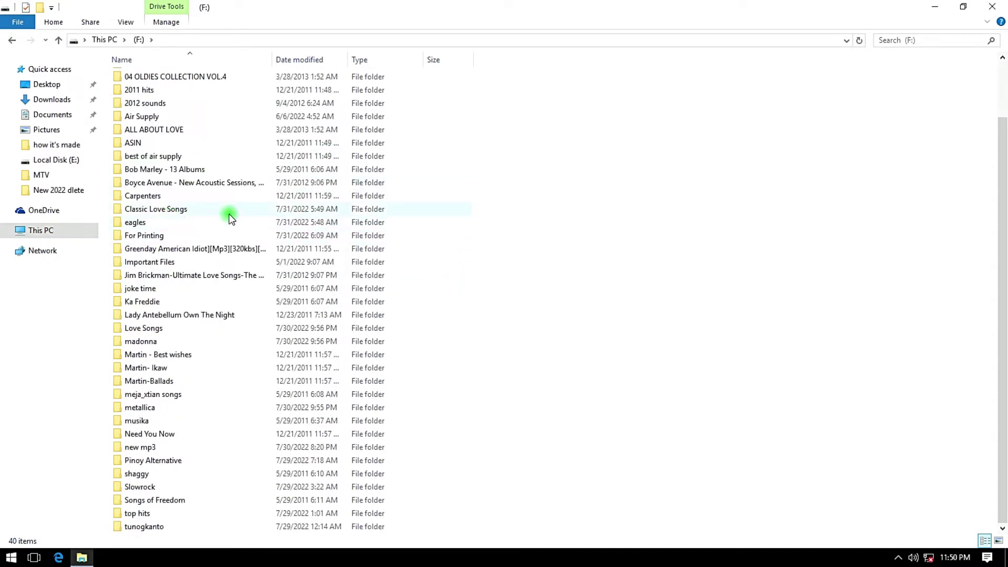
key("alt+Left")
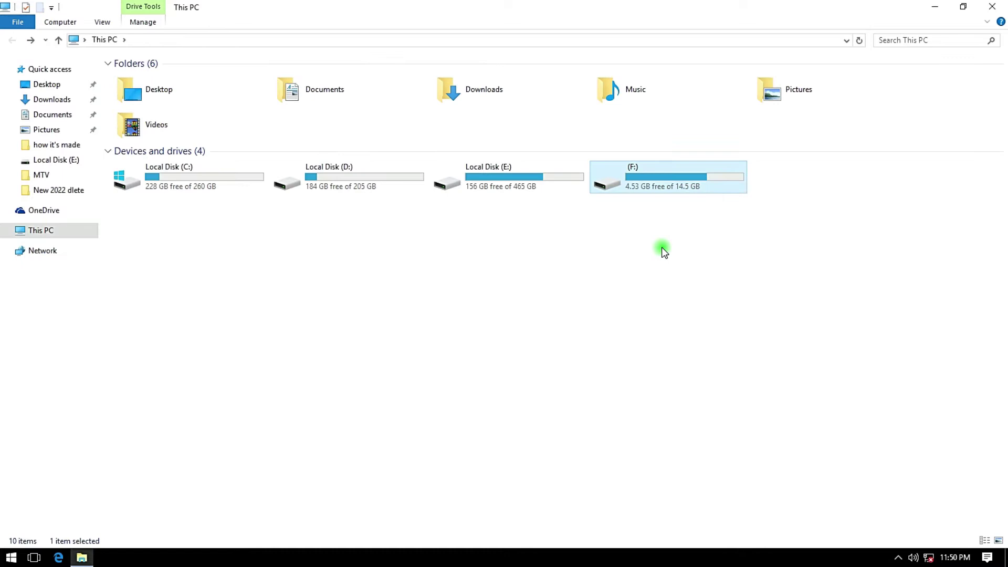
double_click(651, 192)
scroll(286, 244, "down", 2)
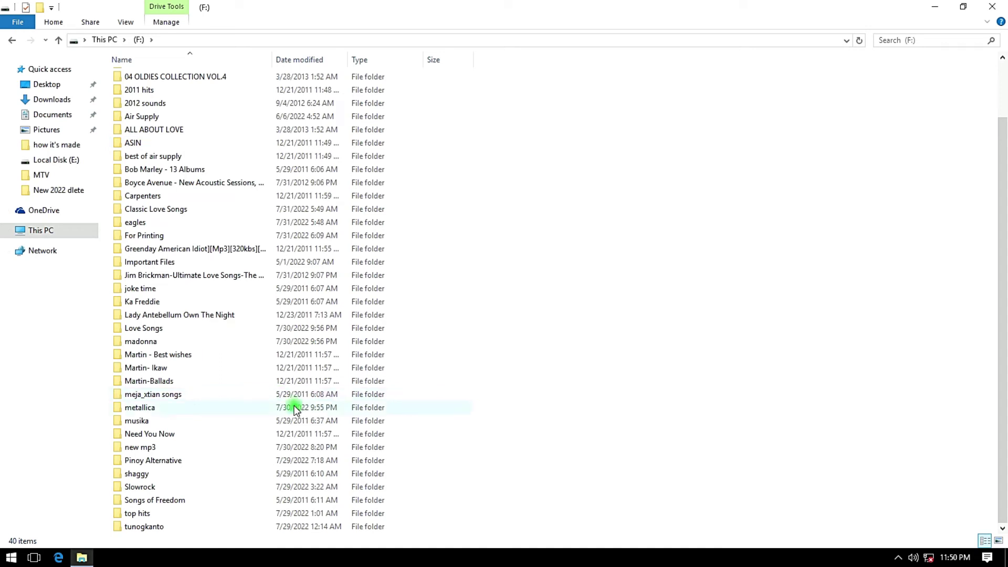
scroll(260, 401, "up", 2)
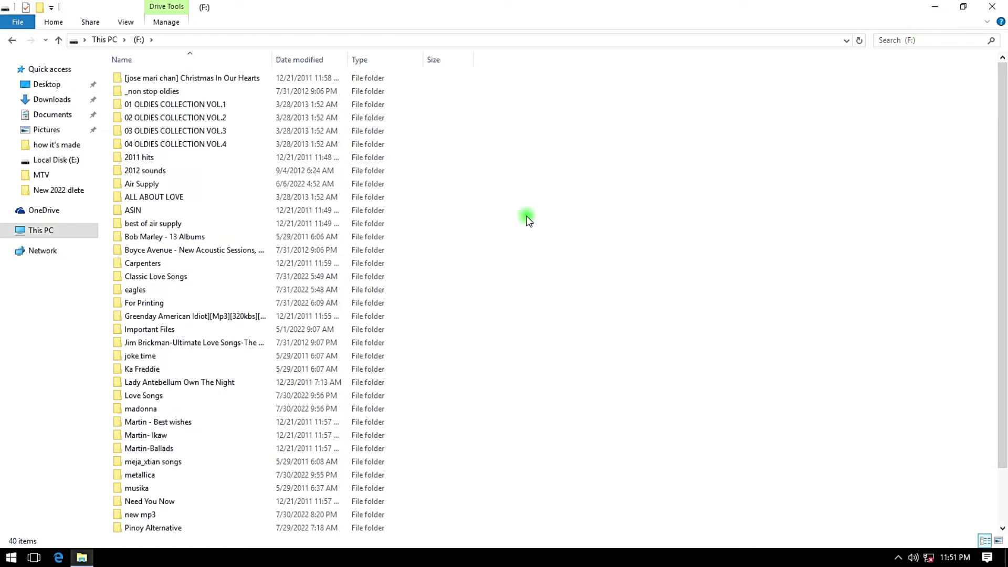
scroll(235, 381, "down", 1)
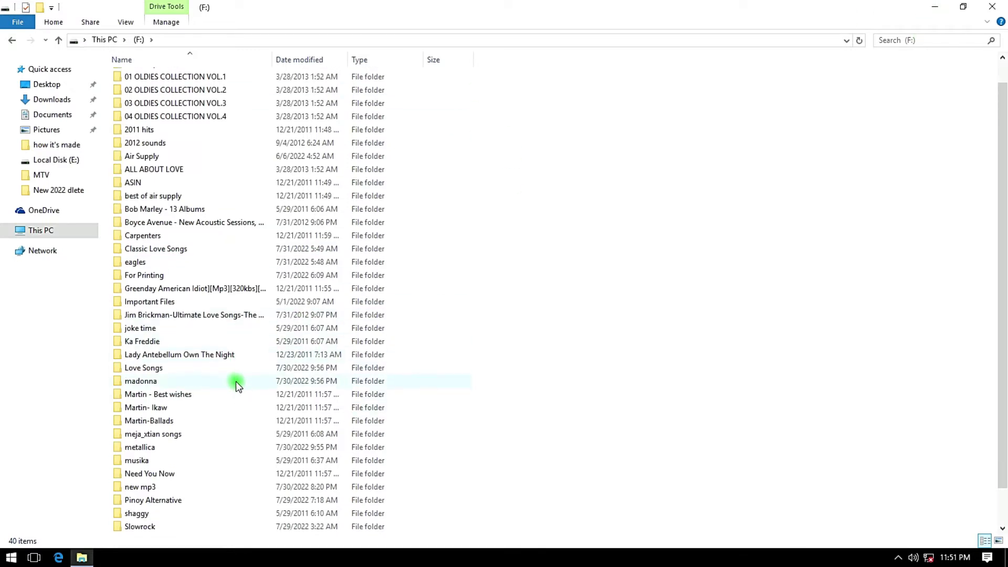
left_click(12, 39)
double_click(673, 179)
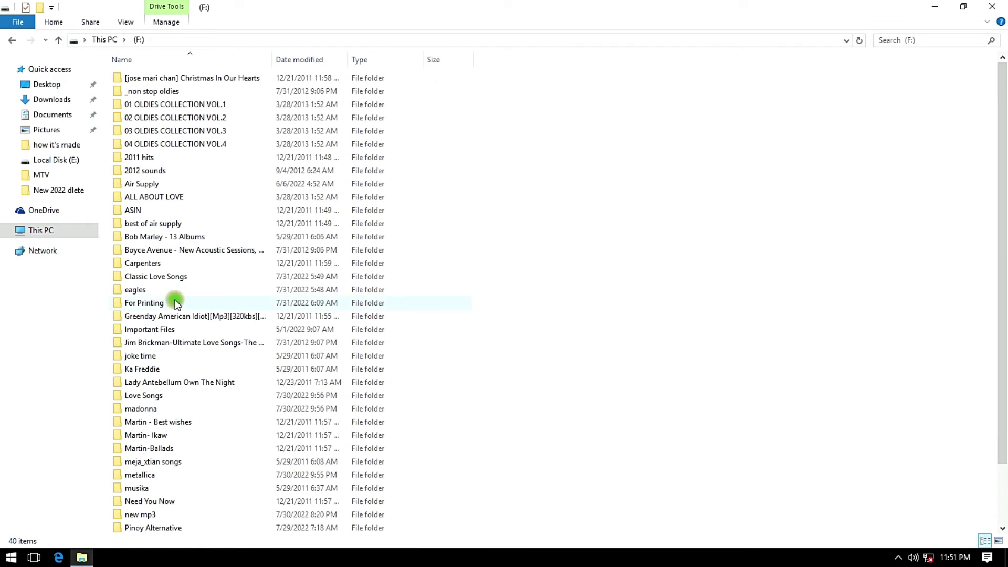
scroll(181, 318, "down", 2)
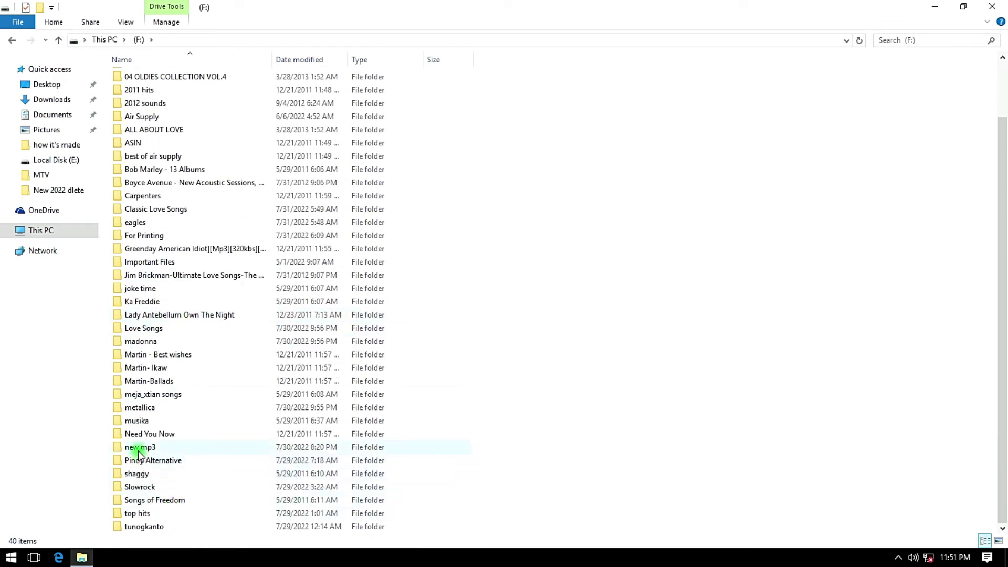
scroll(144, 436, "up", 2)
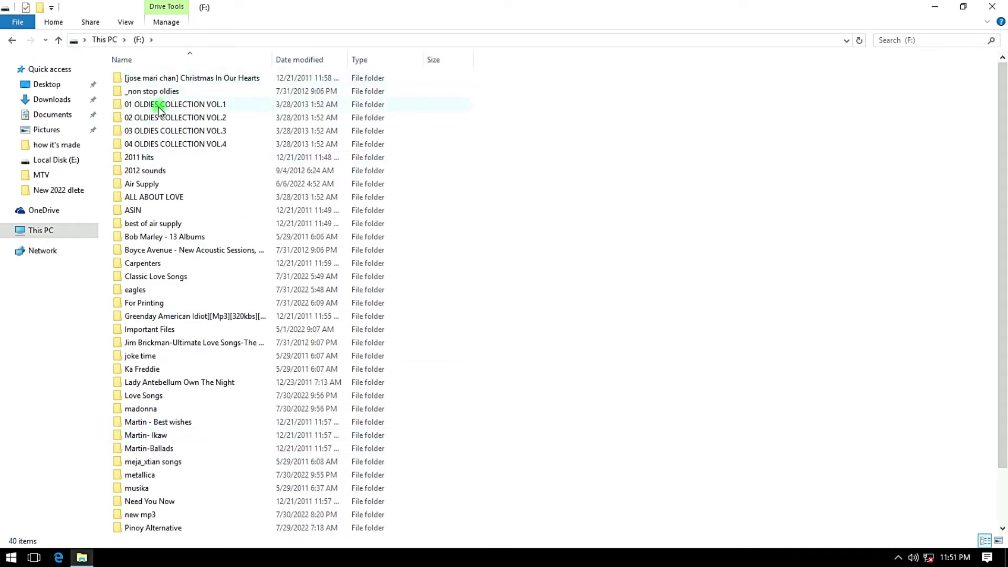
left_click(171, 225)
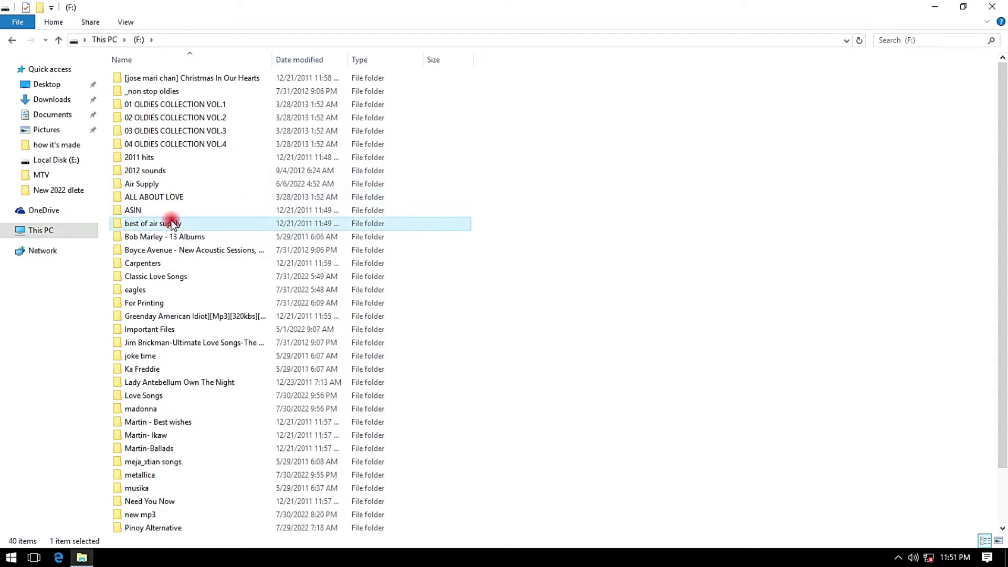
scroll(172, 226, "down", 2)
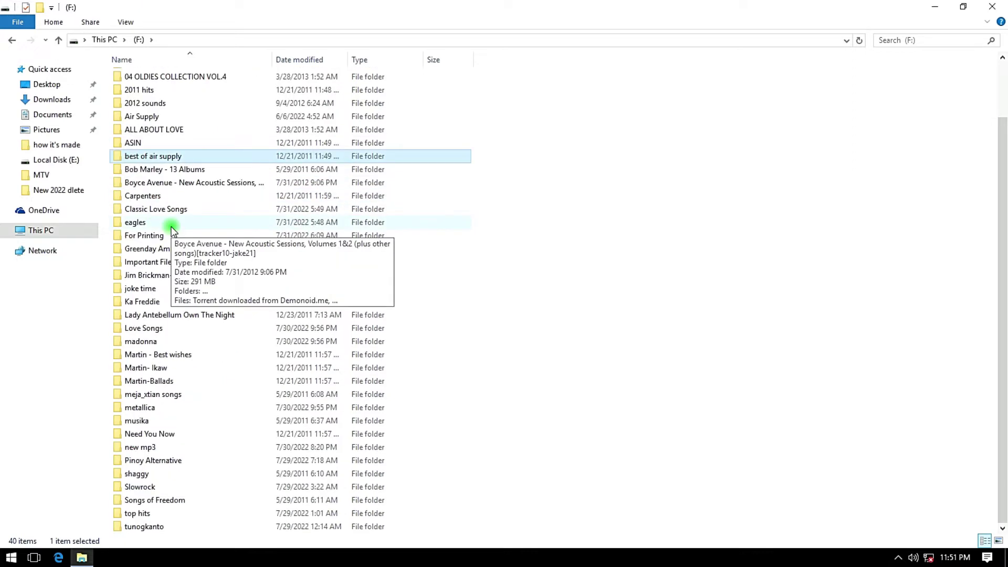
Step: Copy the For Printing folder from the (F:) drive
left_click(144, 236)
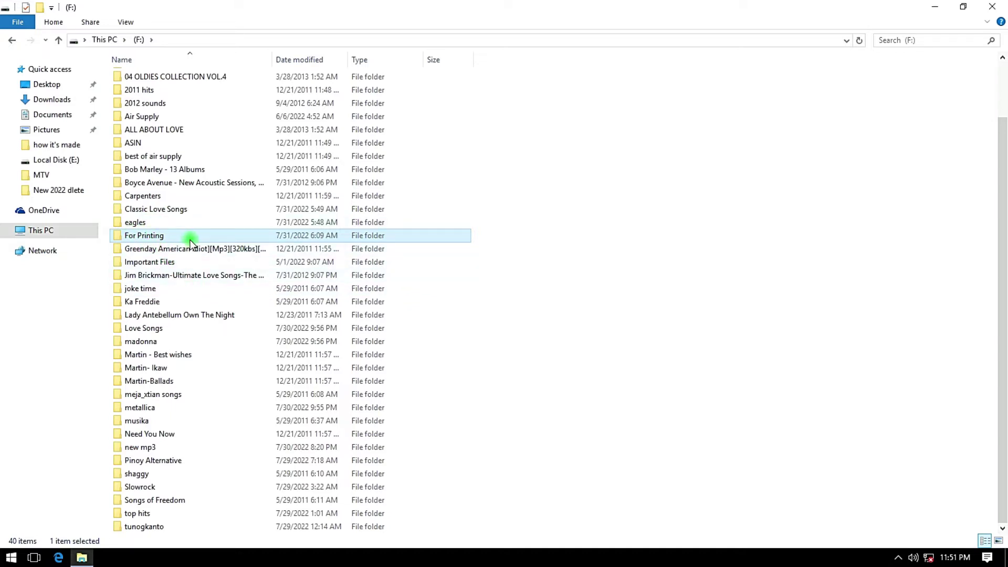
mouse_move(151, 238)
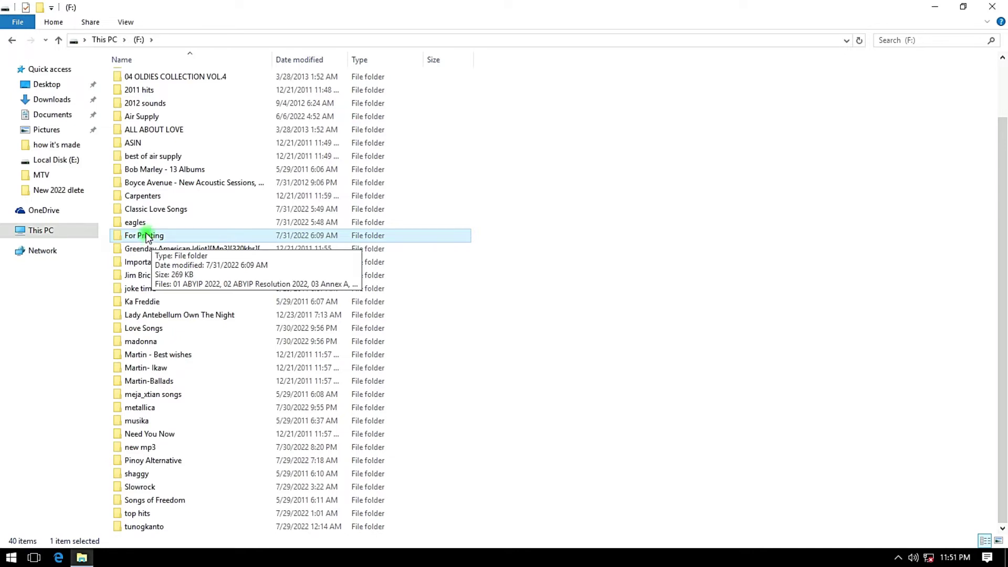
right_click(147, 236)
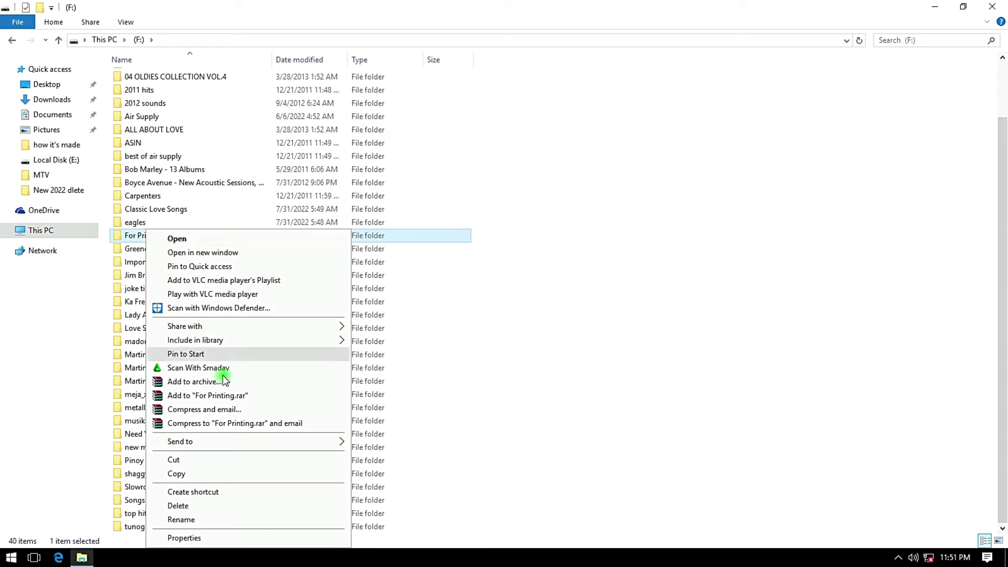
left_click(191, 474)
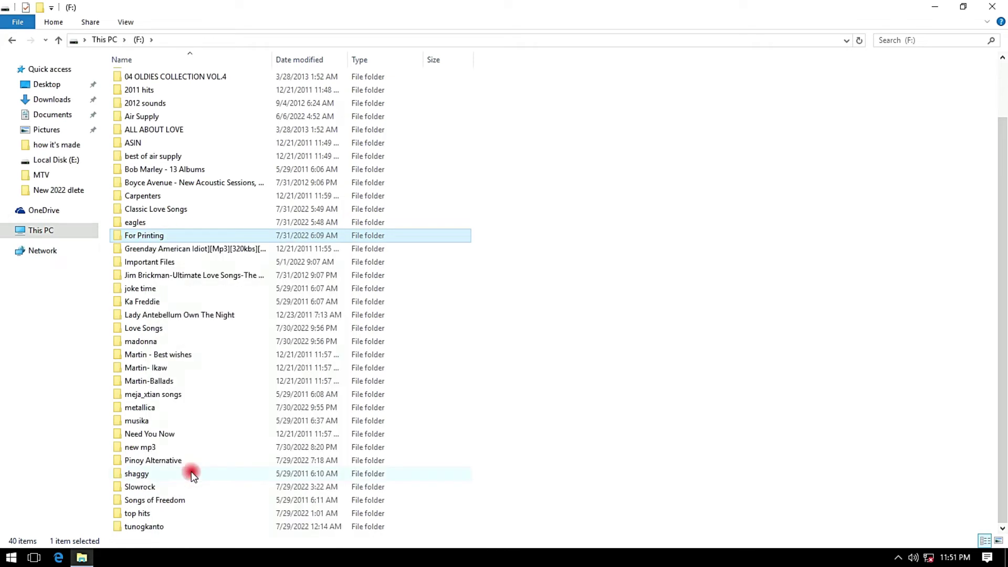
right_click(148, 236)
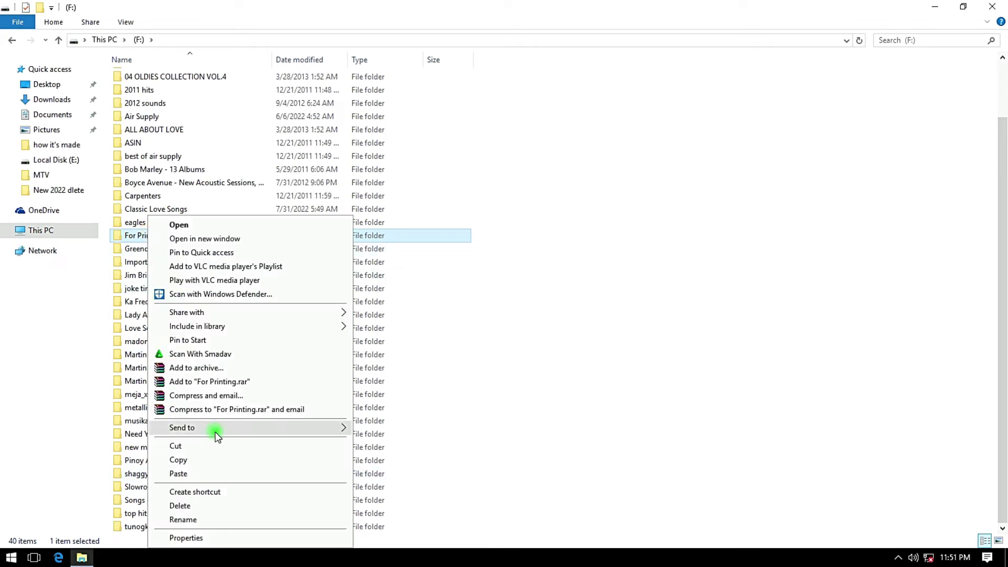
left_click(180, 461)
Step: Minimize the (F:) window and create a new desktop folder named drive
left_click(934, 6)
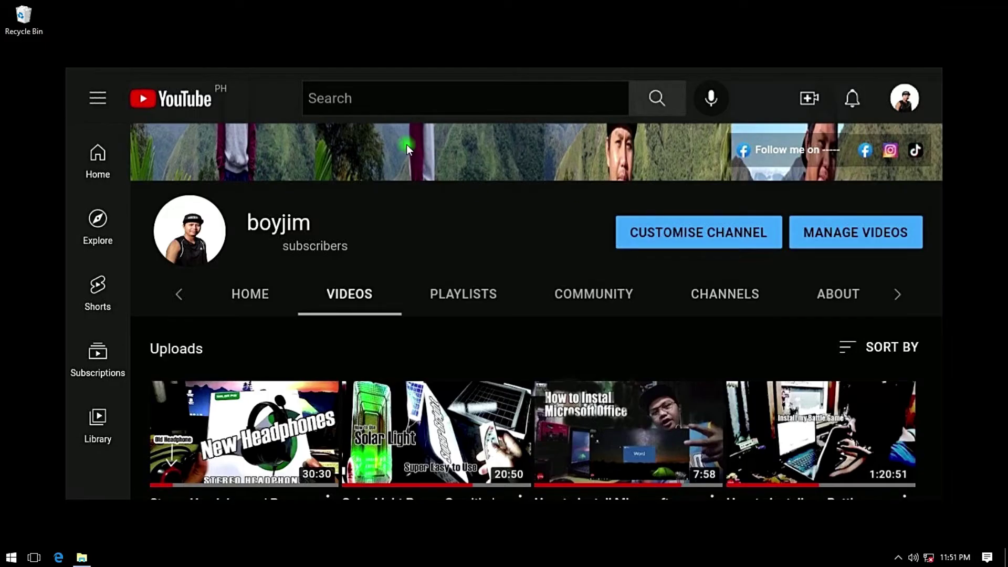
right_click(282, 87)
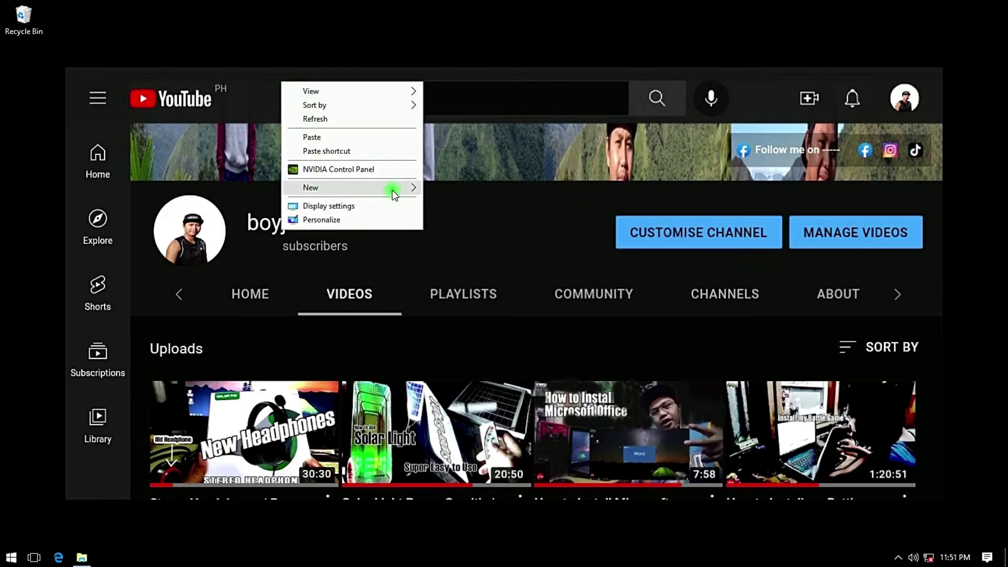
mouse_move(394, 188)
left_click(445, 189)
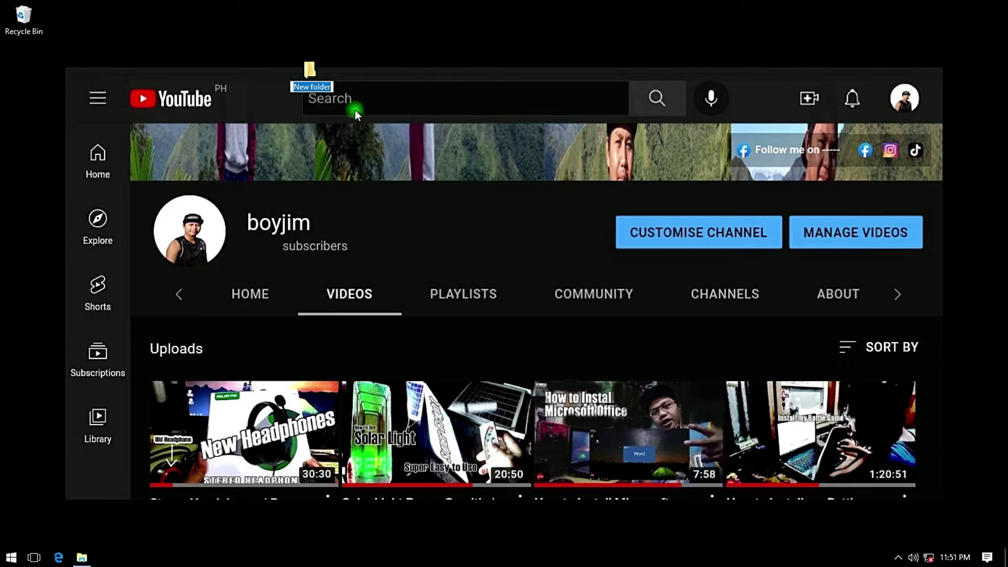
type("drive")
key("Return")
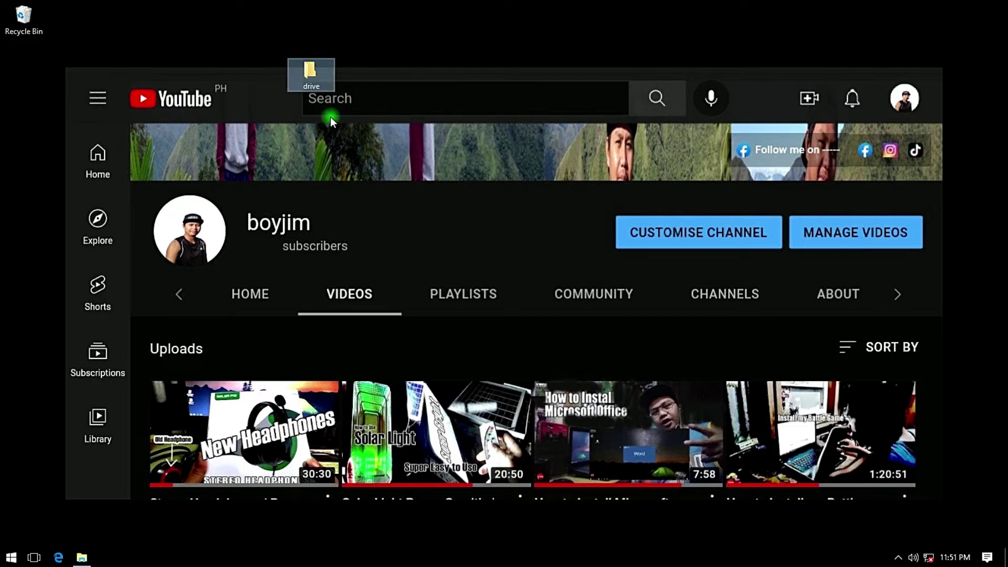
Step: Paste the copied For Printing folder into the drive folder on the desktop
double_click(311, 73)
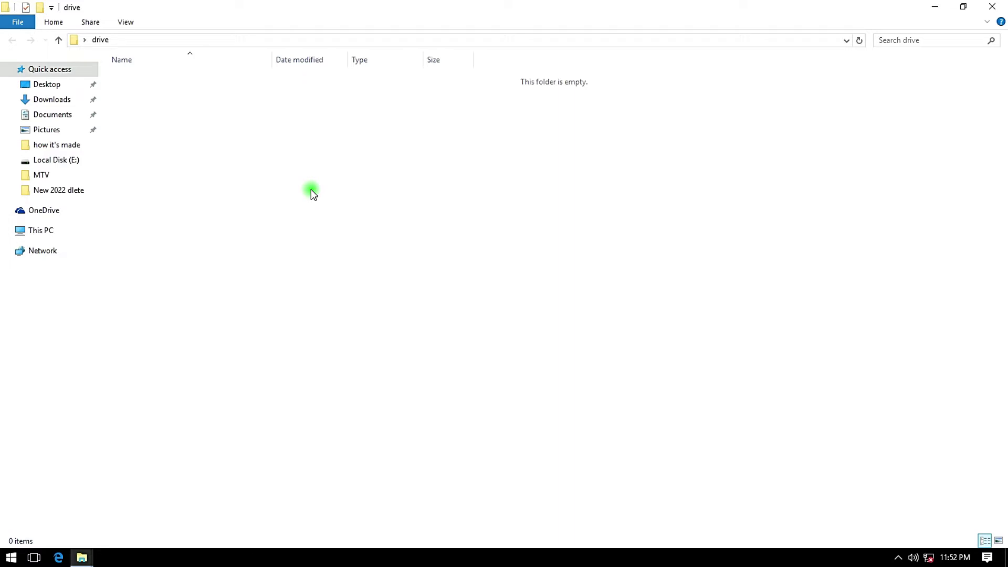
right_click(311, 166)
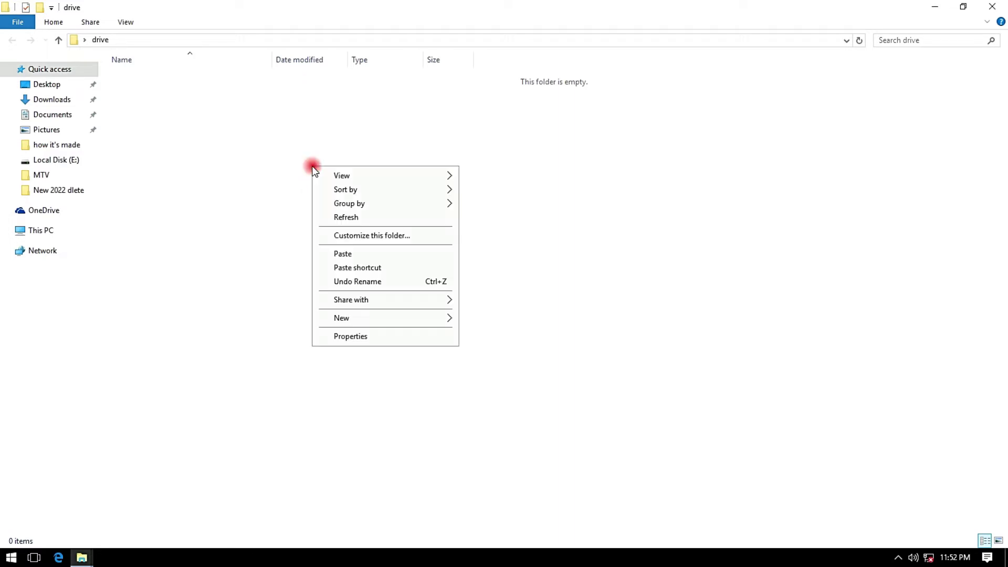
left_click(349, 250)
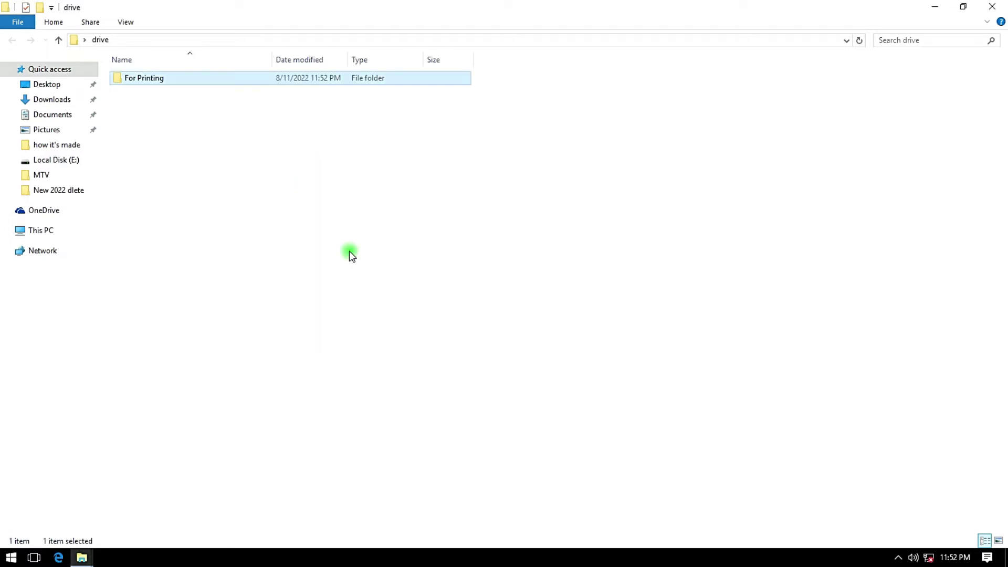
Step: Check inside the pasted For Printing folder, return to the drive folder and refresh its listing
right_click(255, 156)
left_click(284, 209)
double_click(129, 82)
left_click(18, 39)
right_click(204, 157)
right_click(215, 181)
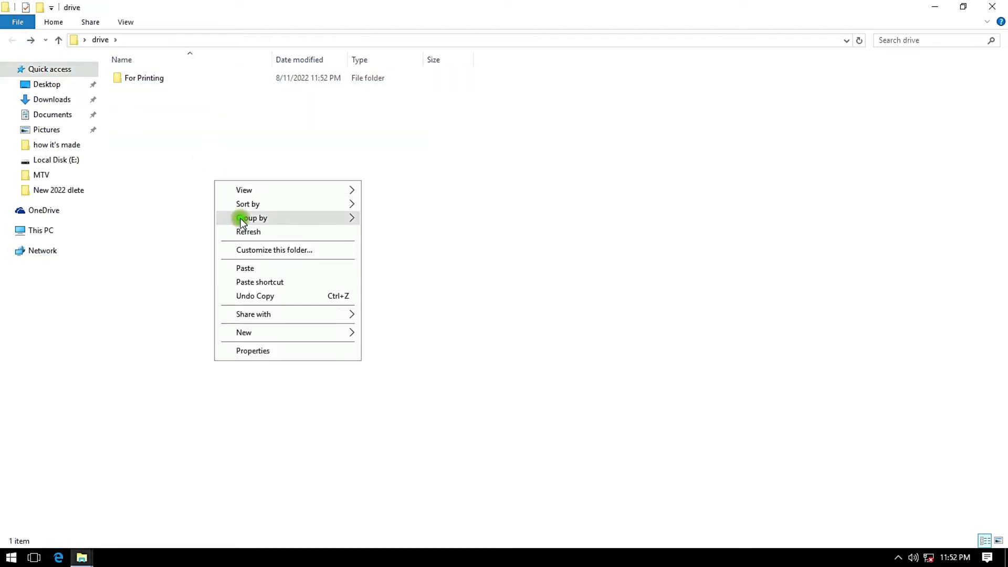
left_click(270, 231)
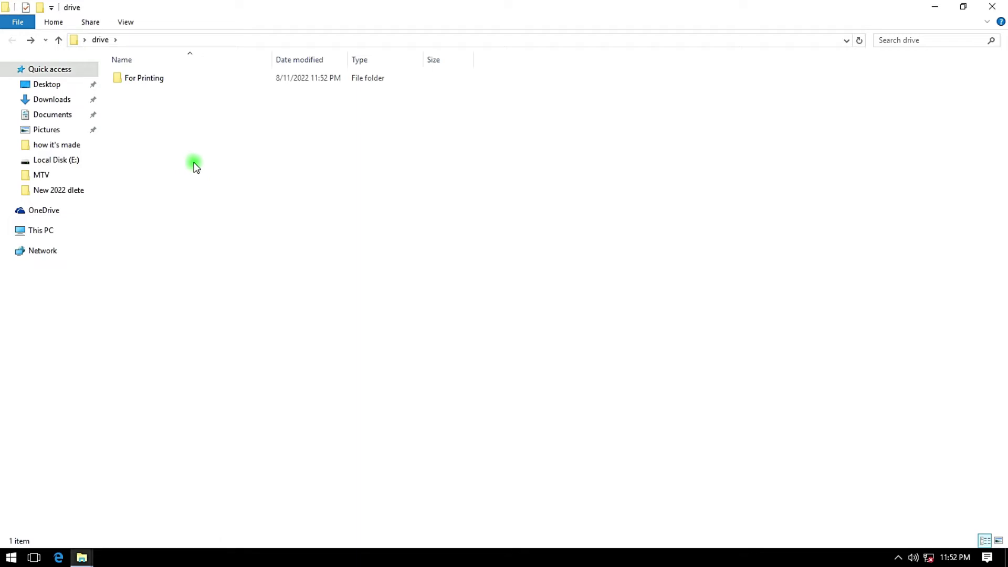
Step: Switch back to the (F:) drive window and select the original For Printing folder
left_click(80, 556)
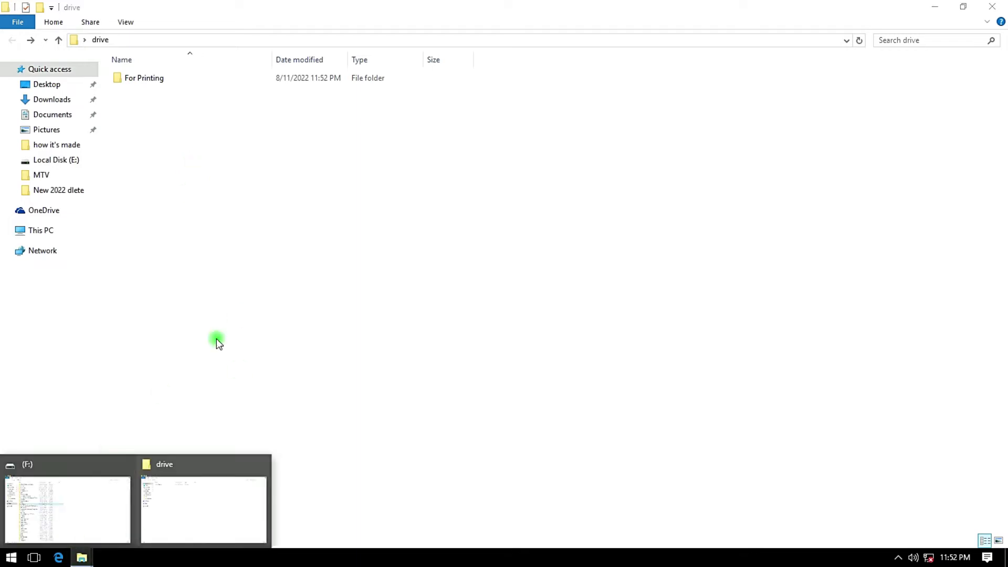
right_click(235, 183)
left_click(274, 231)
left_click(80, 557)
left_click(81, 513)
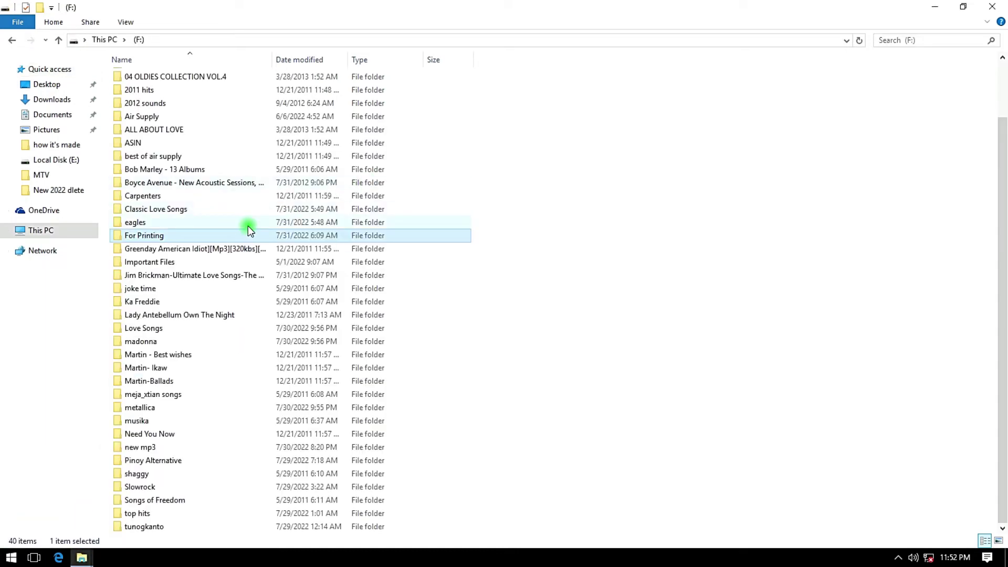
scroll(185, 194, "up", 2)
scroll(185, 195, "down", 2)
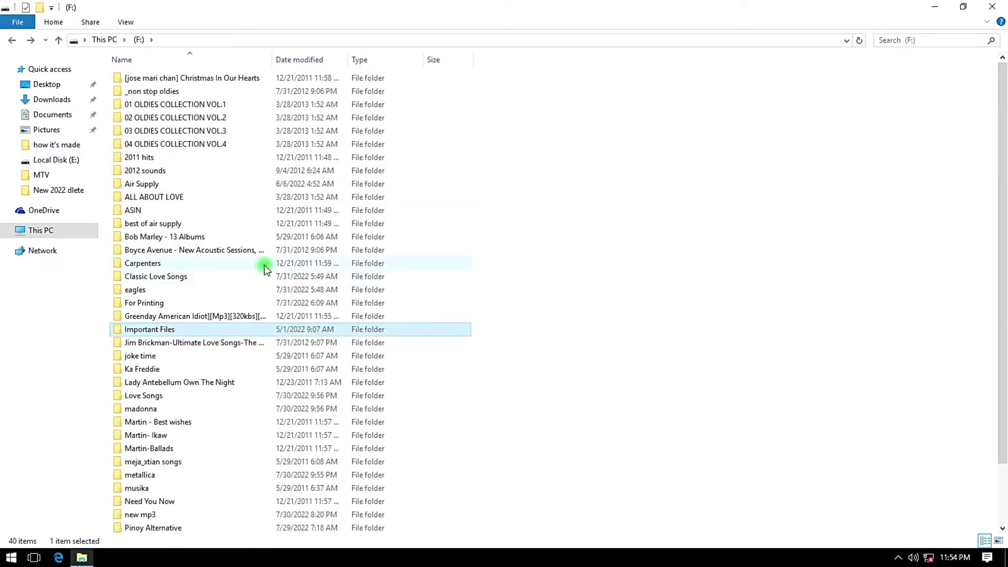
left_click(164, 300)
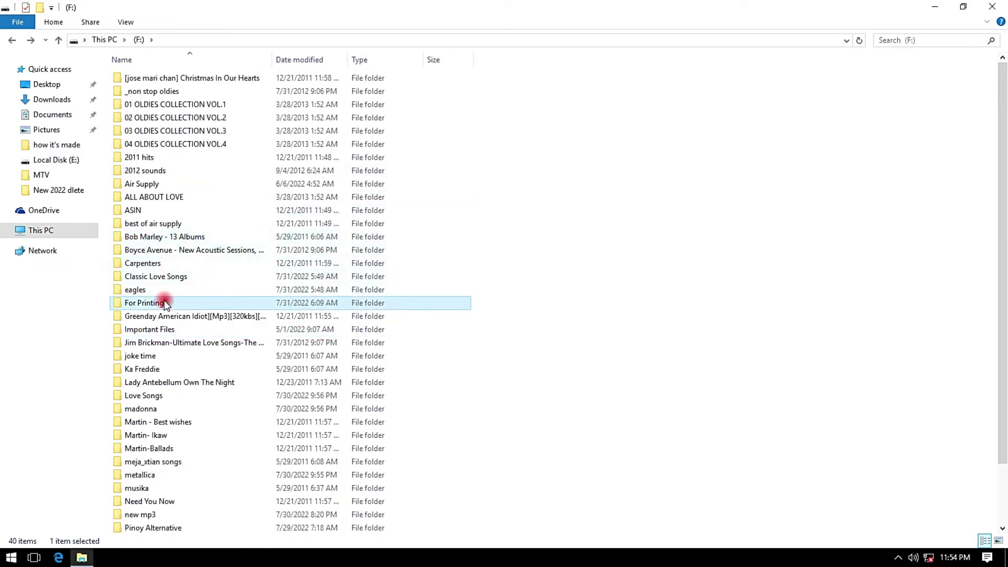
Step: Copy the Important Files folder on the (F:) drive
scroll(189, 301, "down", 2)
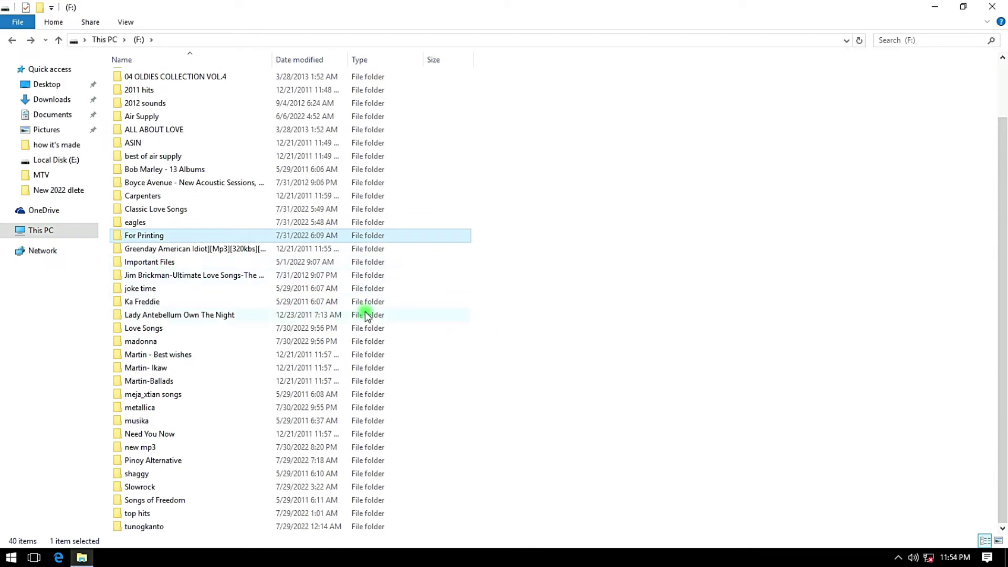
left_click(147, 266)
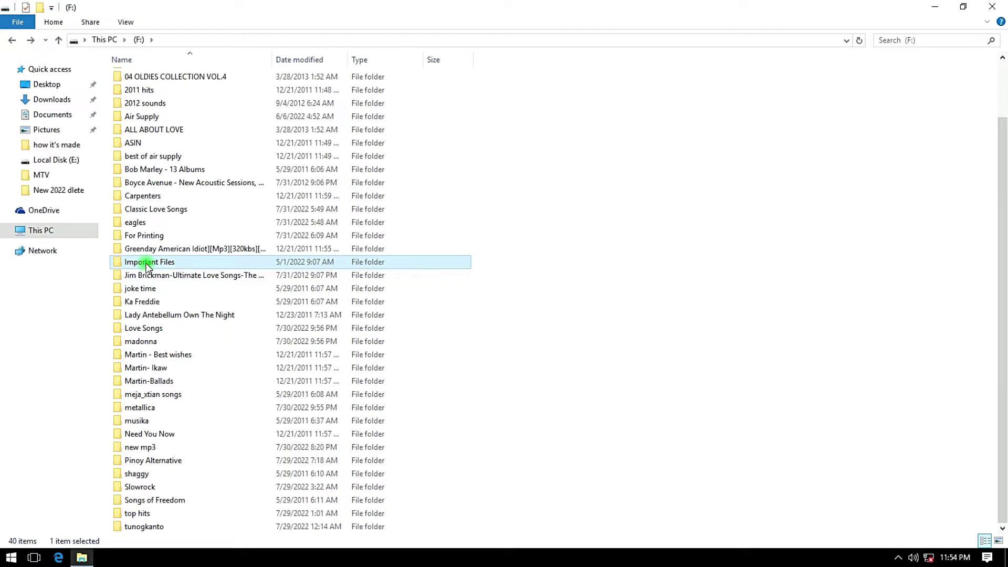
right_click(146, 266)
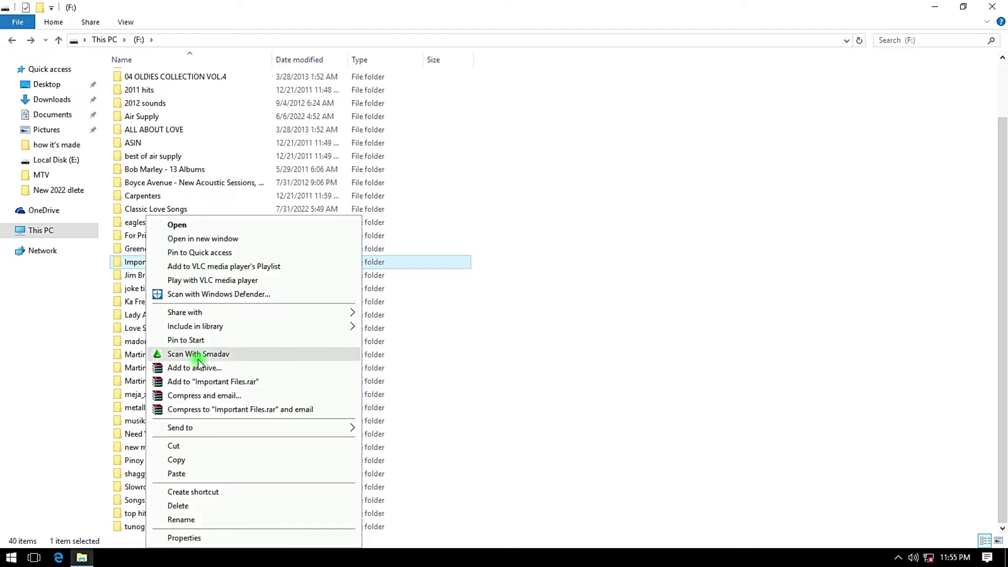
left_click(179, 460)
right_click(149, 262)
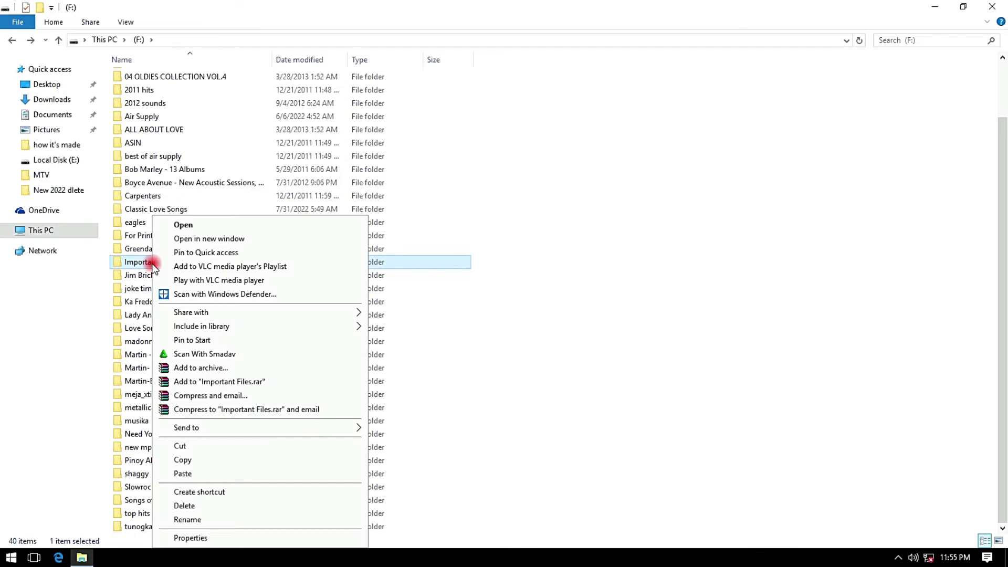
left_click(184, 460)
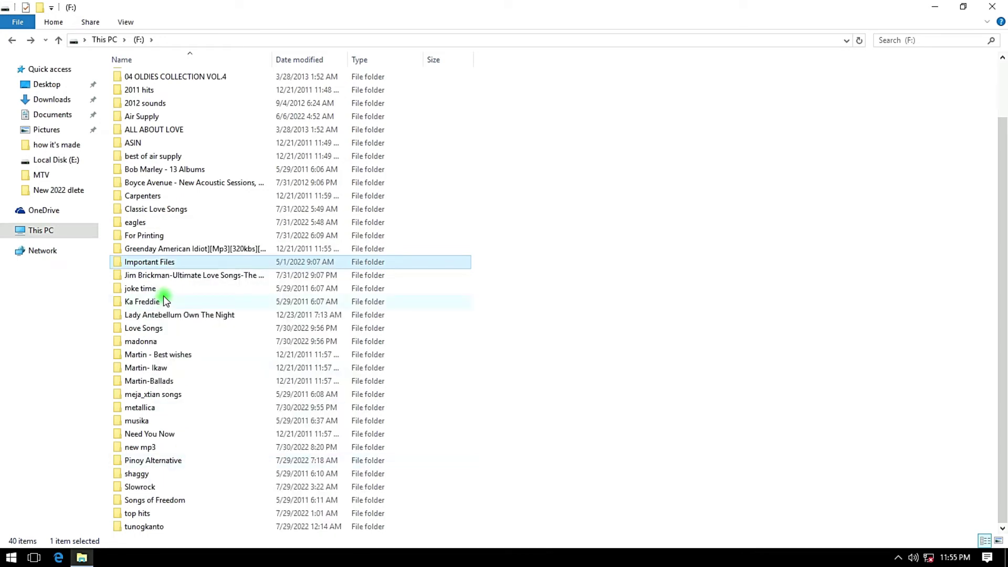
Step: Paste the copied Important Files folder into the drive folder on the desktop
left_click(83, 558)
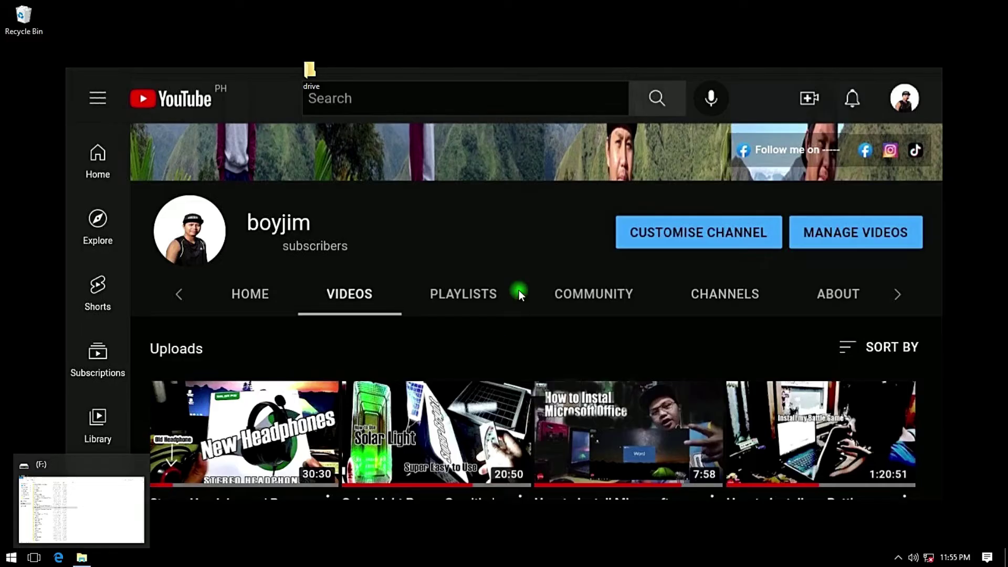
double_click(317, 72)
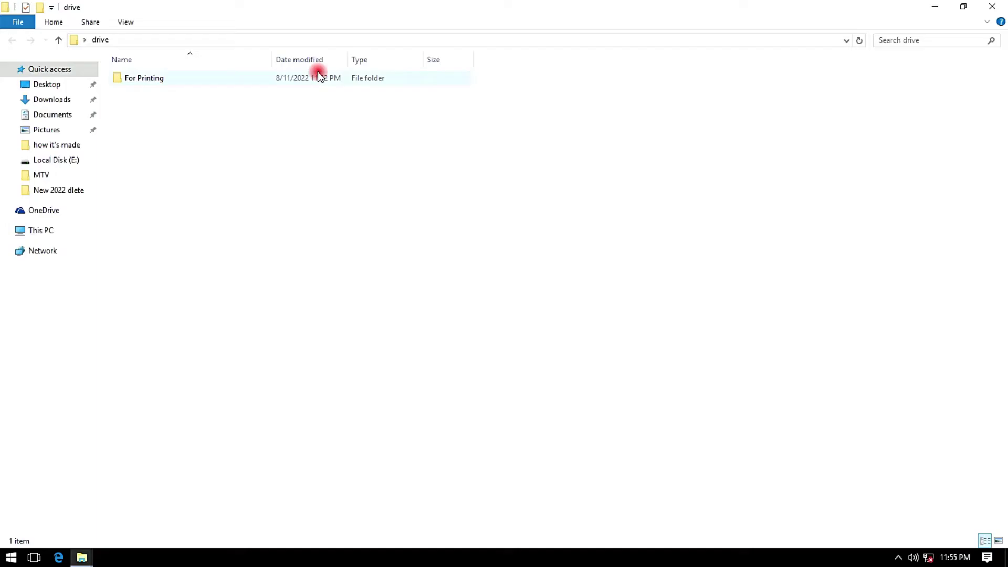
right_click(221, 143)
left_click(261, 235)
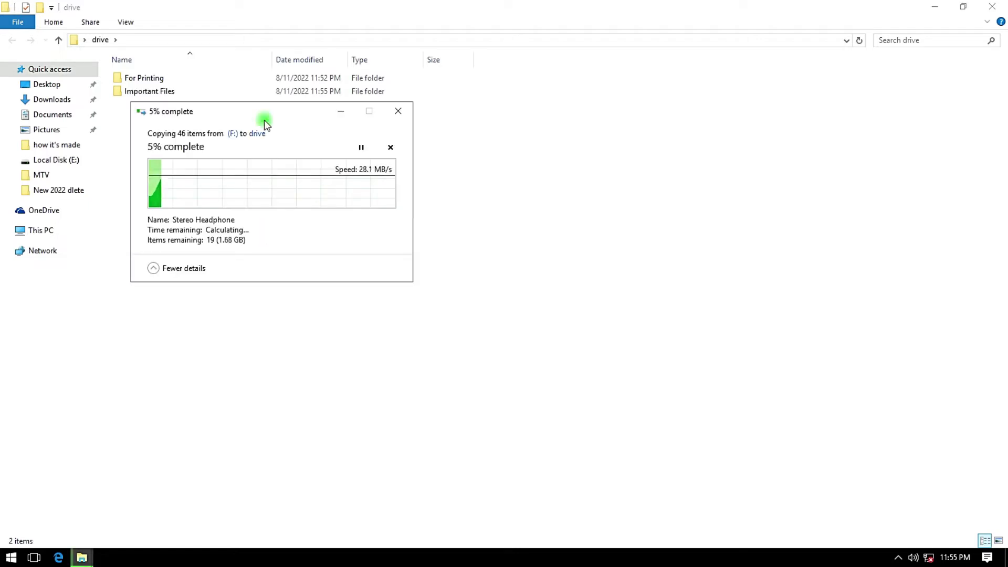
left_click_drag(263, 120, 328, 131)
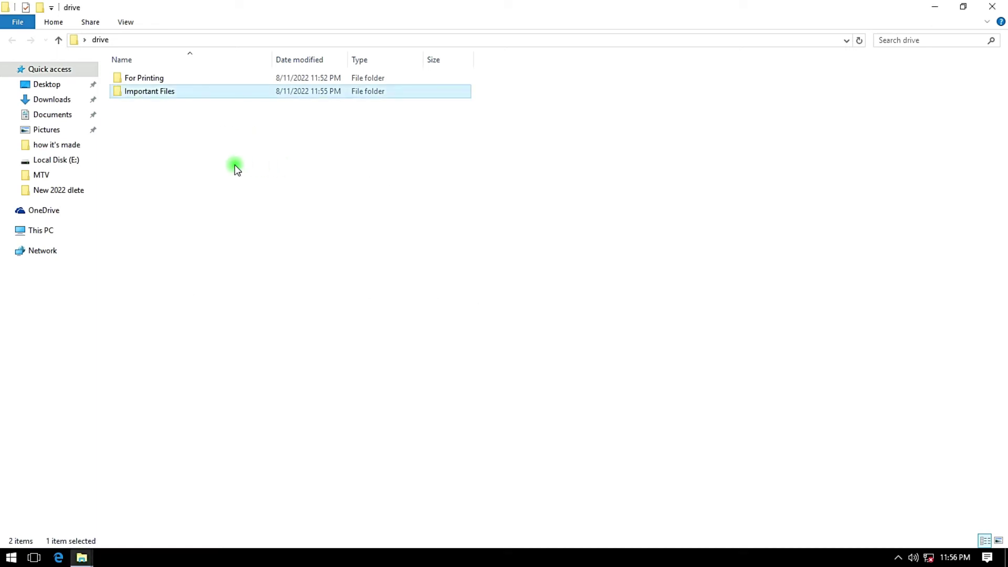
Step: Refresh the listing of the desktop drive folder
right_click(215, 164)
left_click(259, 215)
right_click(230, 168)
left_click(265, 215)
right_click(235, 173)
left_click(281, 225)
Step: Switch back to the (F:) drive window, refresh it and widen the Name column to fit the long folder names
mouse_move(81, 557)
left_click(85, 511)
right_click(637, 171)
left_click(671, 226)
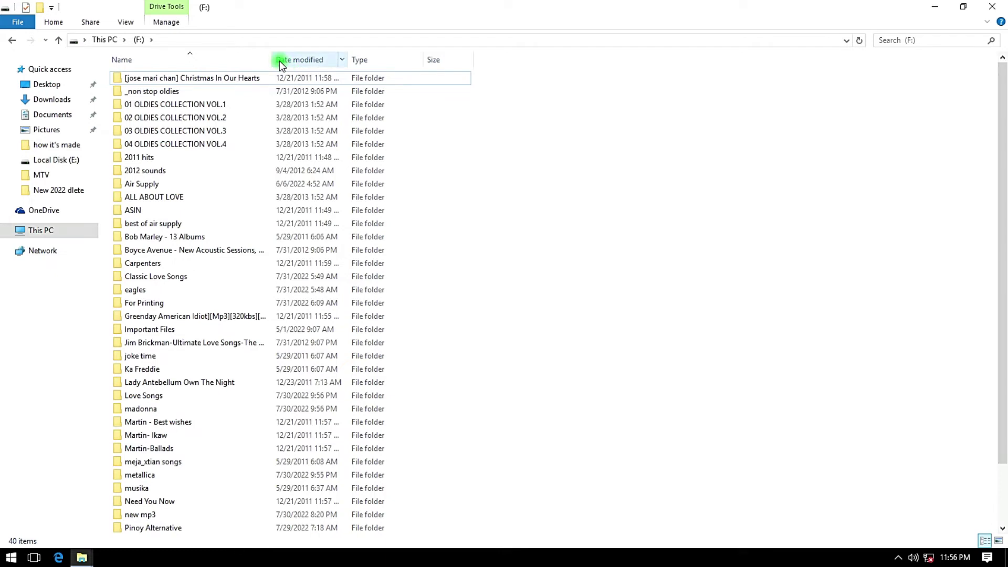
left_click_drag(271, 59, 474, 59)
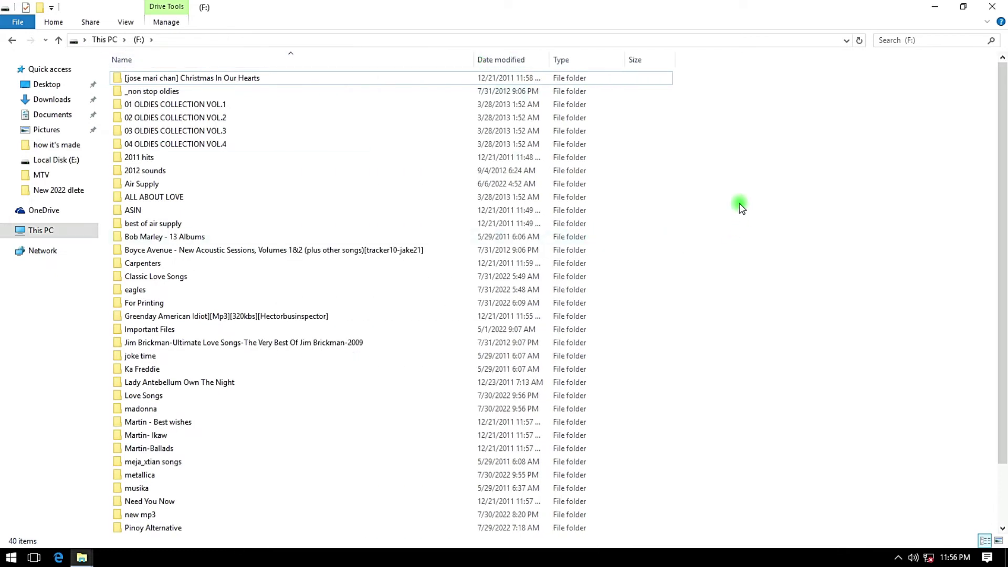
scroll(239, 253, "down", 2)
scroll(223, 249, "up", 2)
left_click_drag(108, 80, 240, 551)
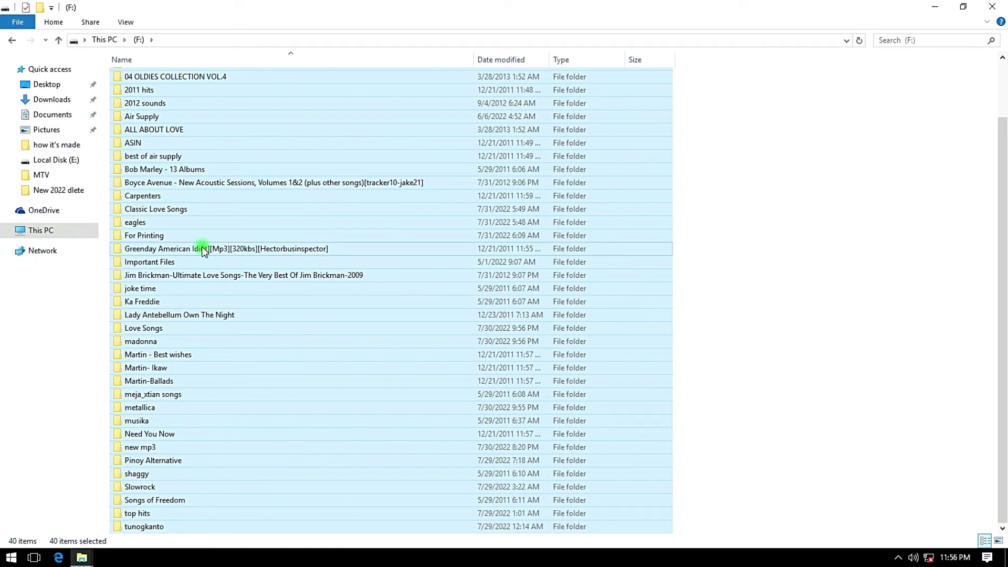
scroll(274, 277, "up", 2)
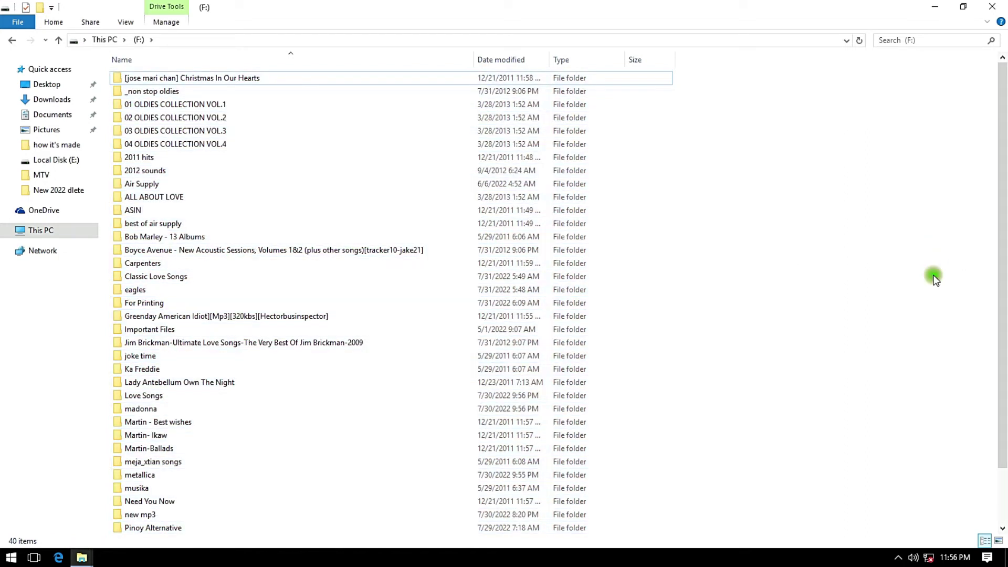
left_click(926, 268)
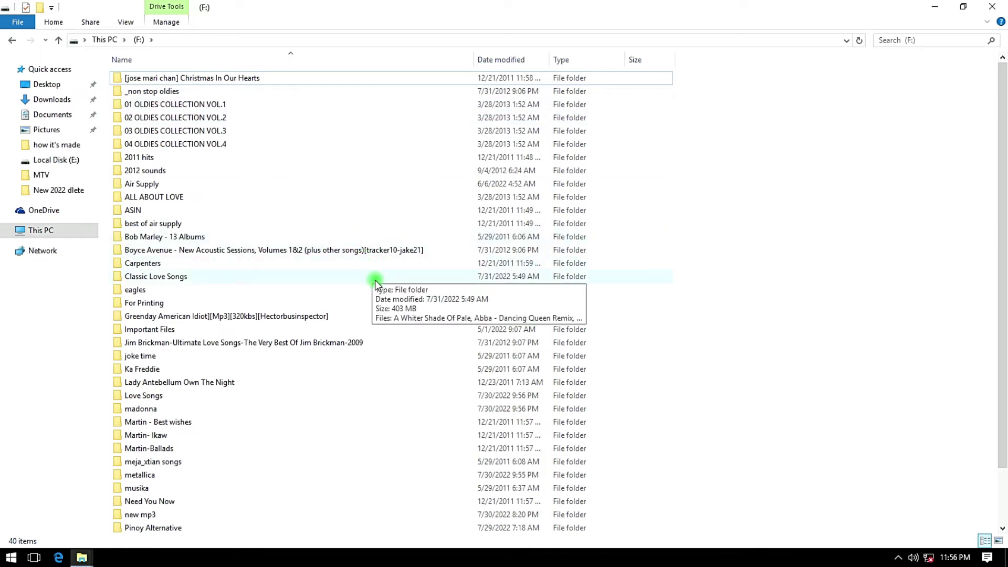
key("ctrl+a")
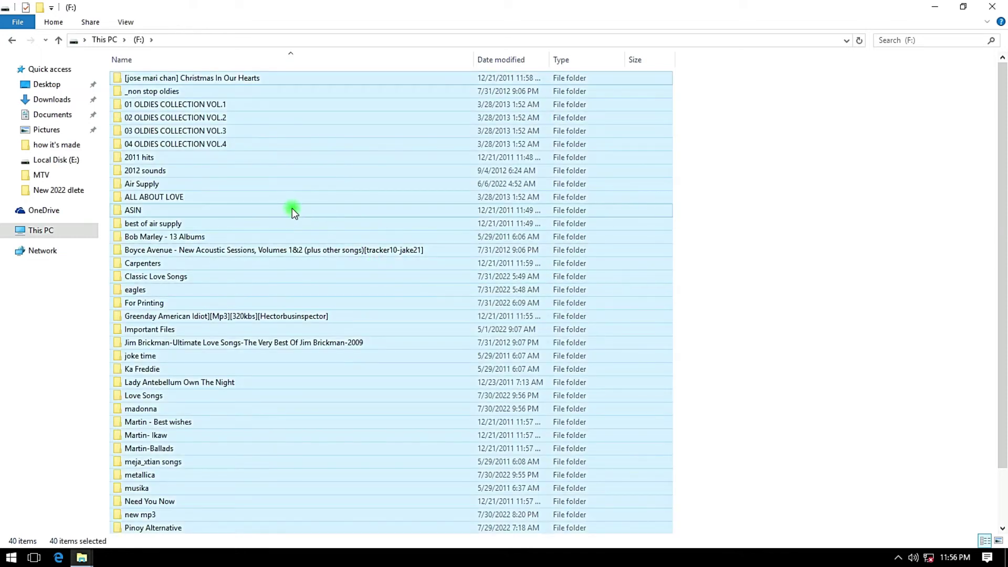
right_click(277, 167)
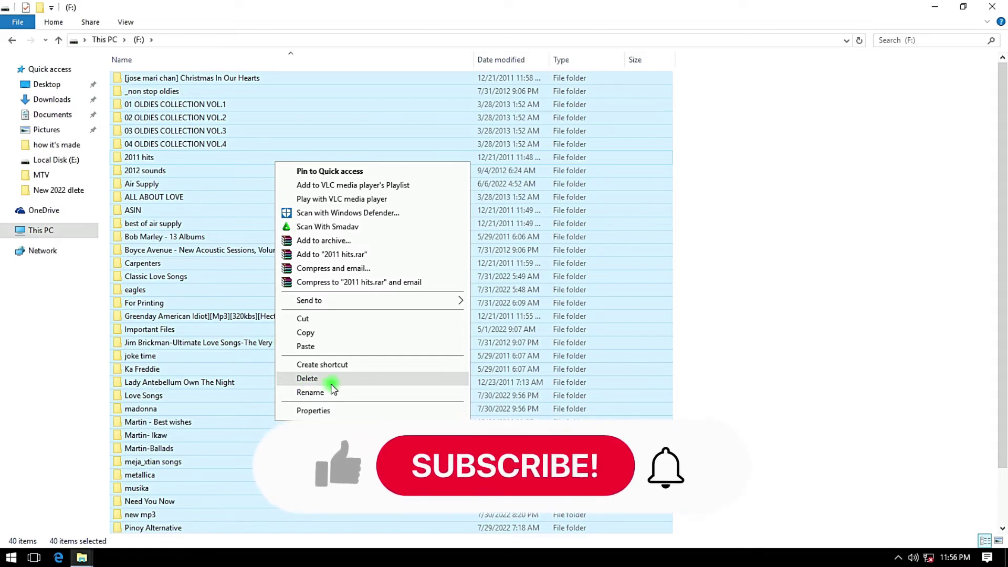
right_click(873, 214)
left_click(894, 261)
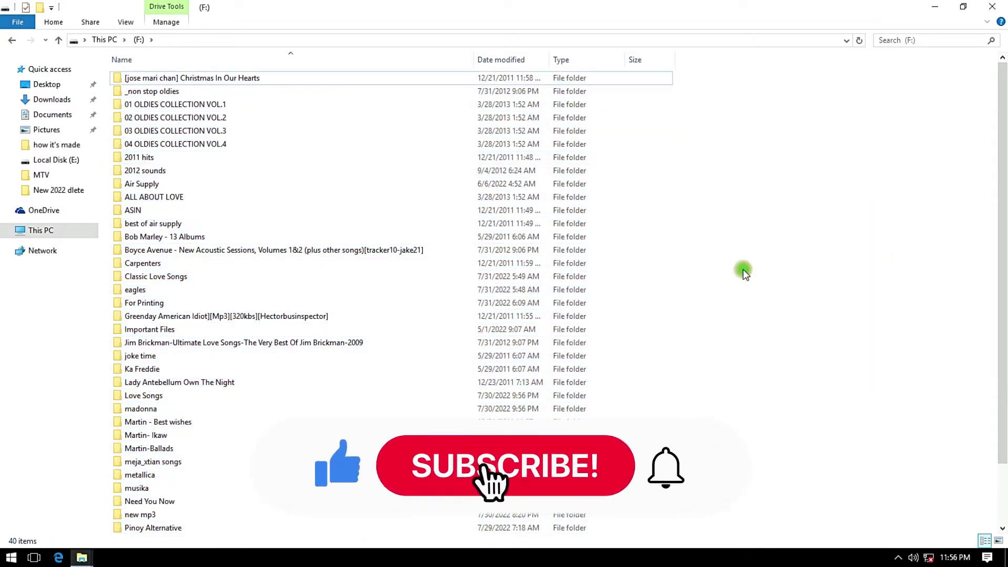
Step: Go back from the (F:) drive listing to This PC
scroll(209, 200, "down", 2)
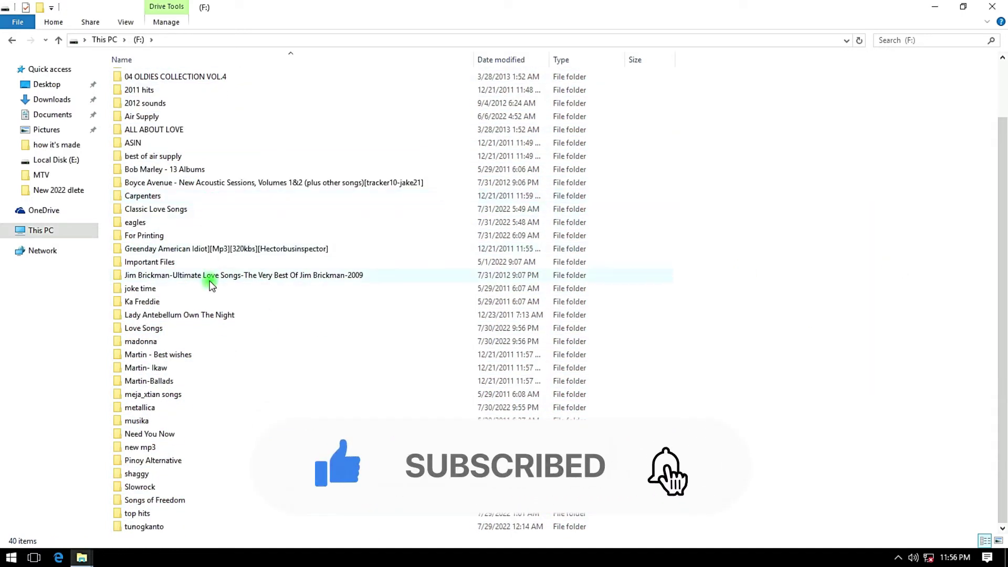
scroll(244, 220, "up", 2)
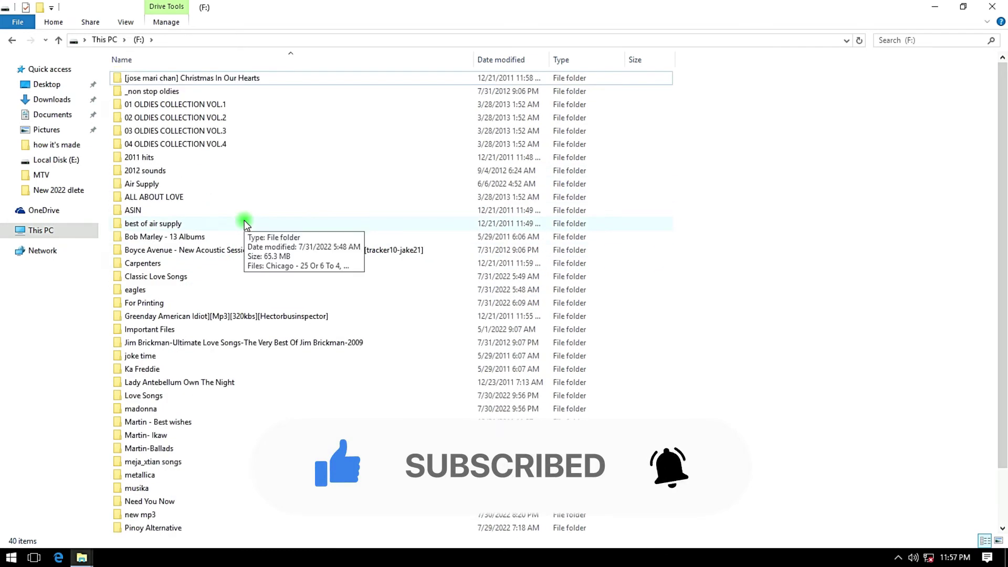
left_click(13, 41)
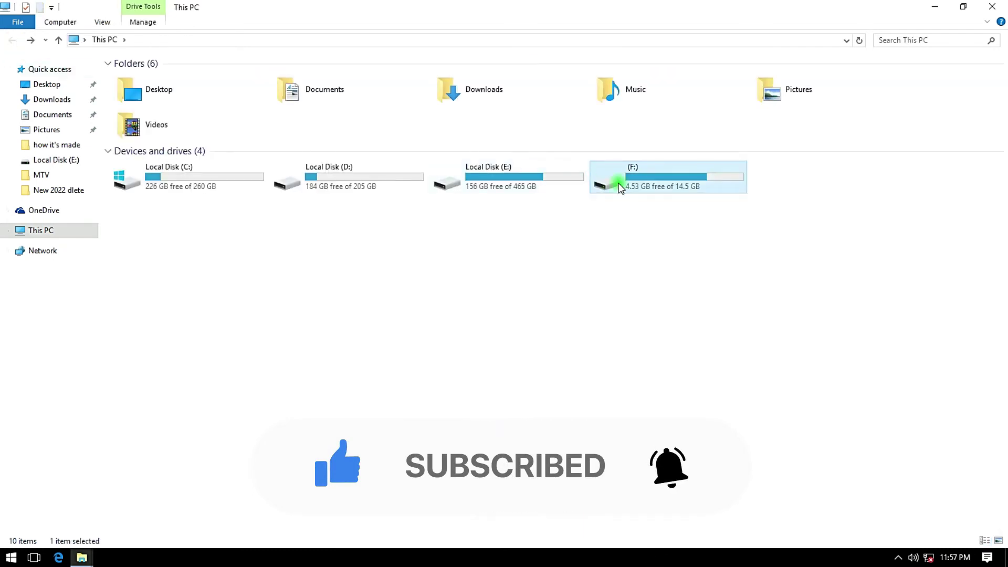
double_click(659, 185)
left_click(12, 45)
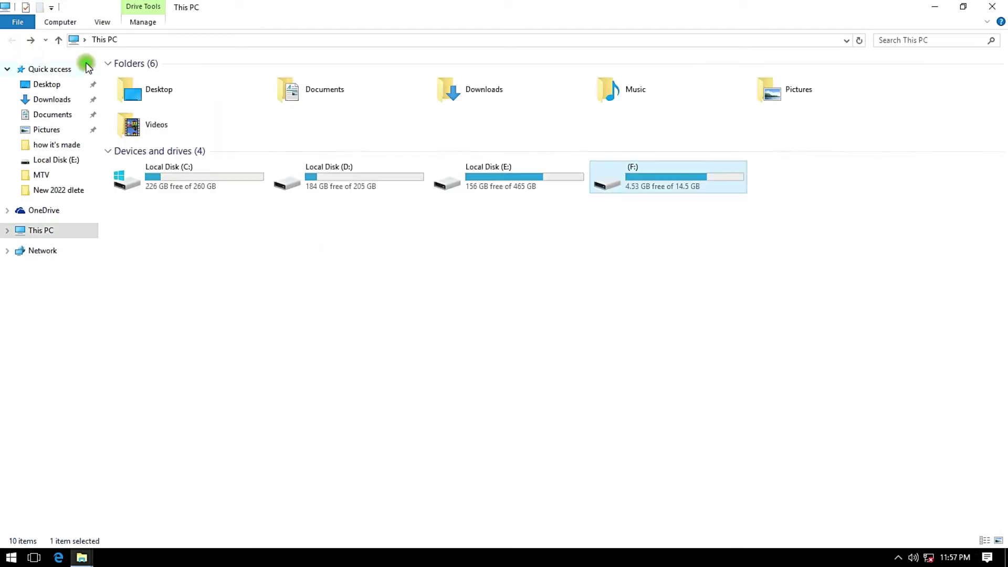
Step: Refresh the This PC view and check the (F:) drive among the devices
right_click(566, 237)
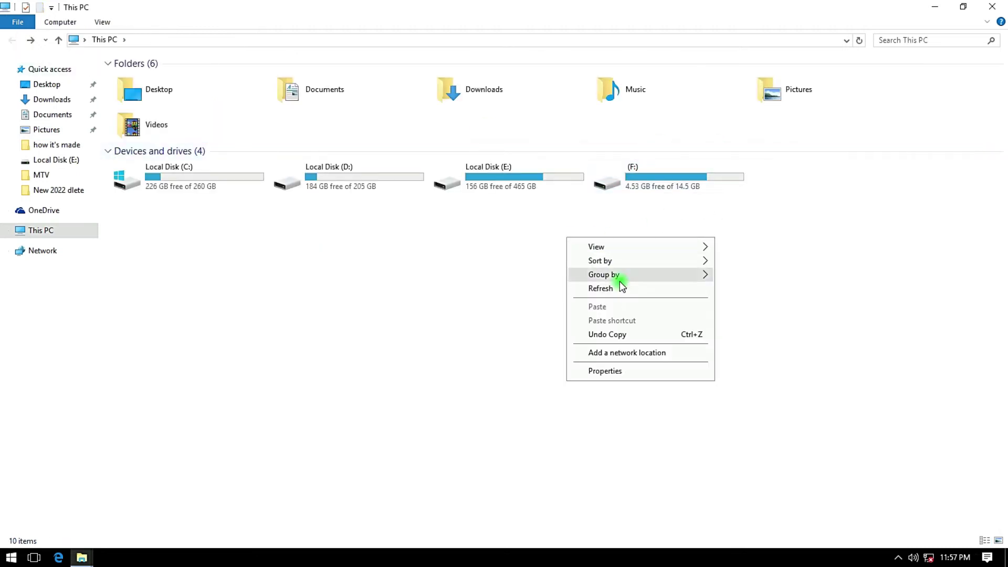
right_click(557, 273)
left_click(589, 325)
left_click_drag(601, 129, 764, 207)
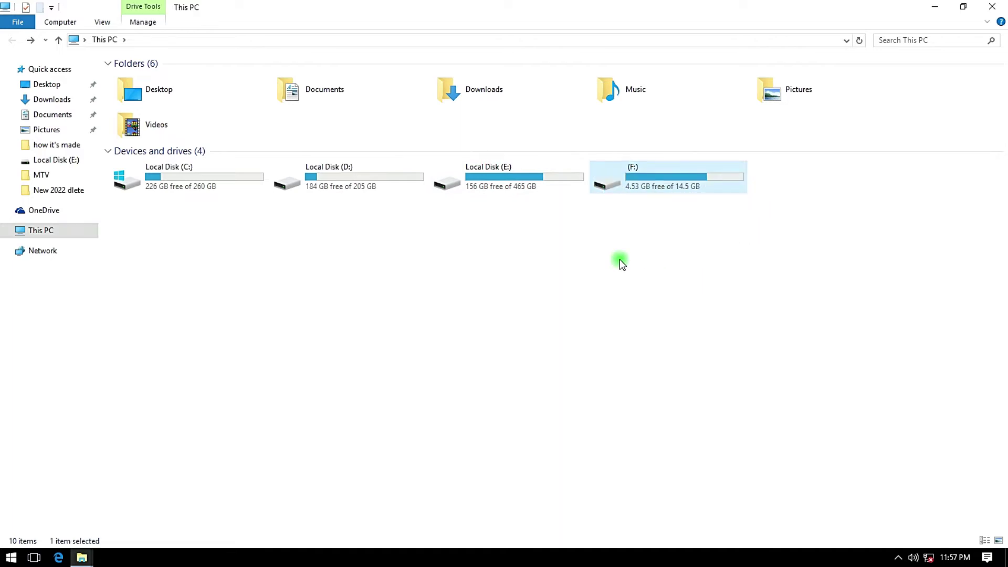
right_click(546, 228)
left_click(575, 274)
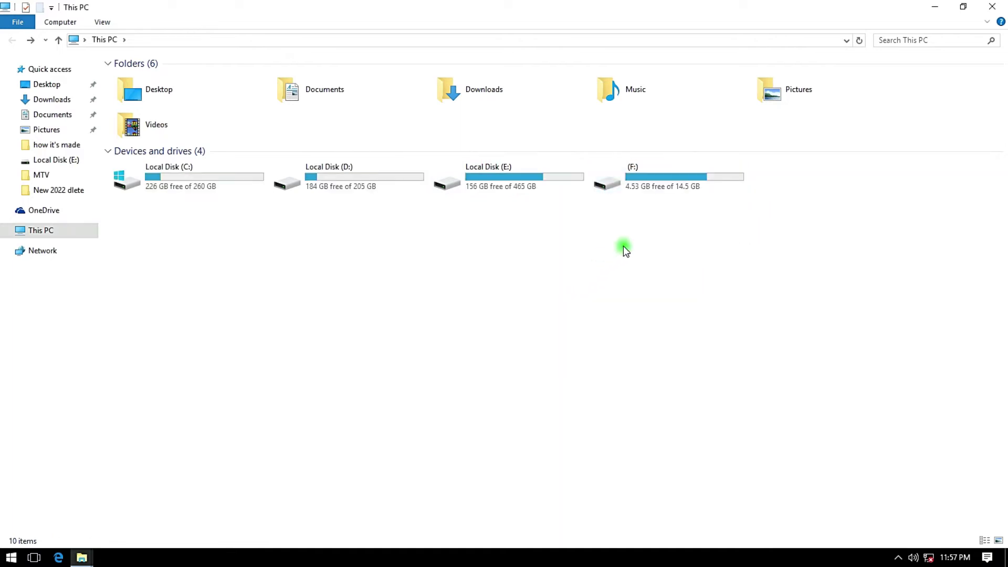
Step: Open the Format dialog for the (F:) drive and restore the device defaults
left_click(663, 182)
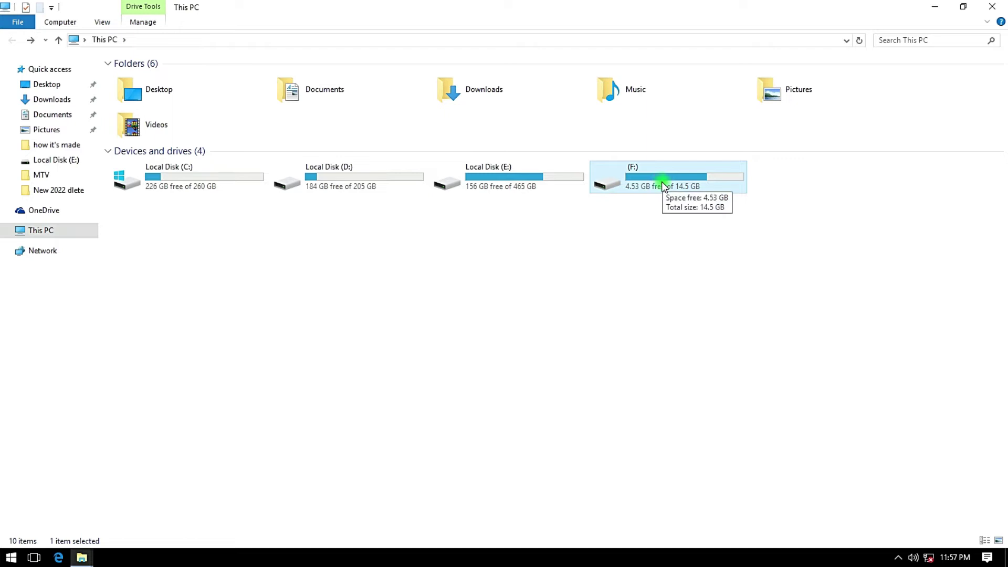
right_click(635, 178)
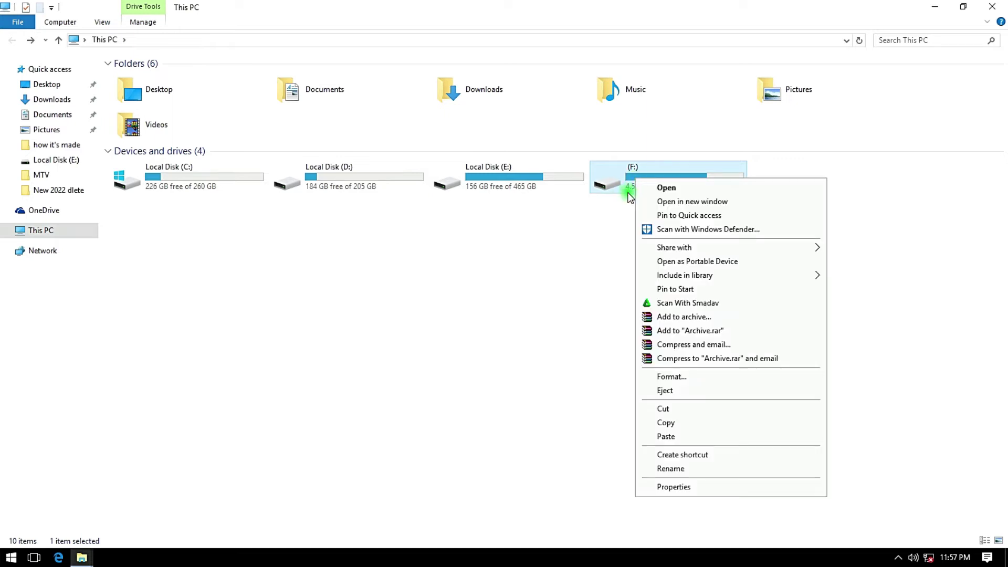
left_click(678, 378)
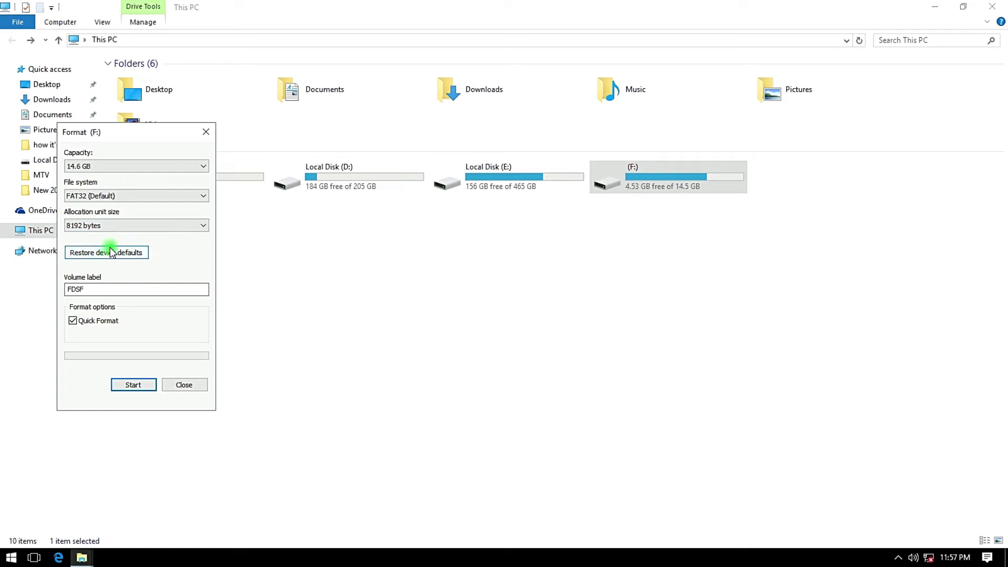
left_click(154, 196)
left_click(176, 255)
left_click(95, 253)
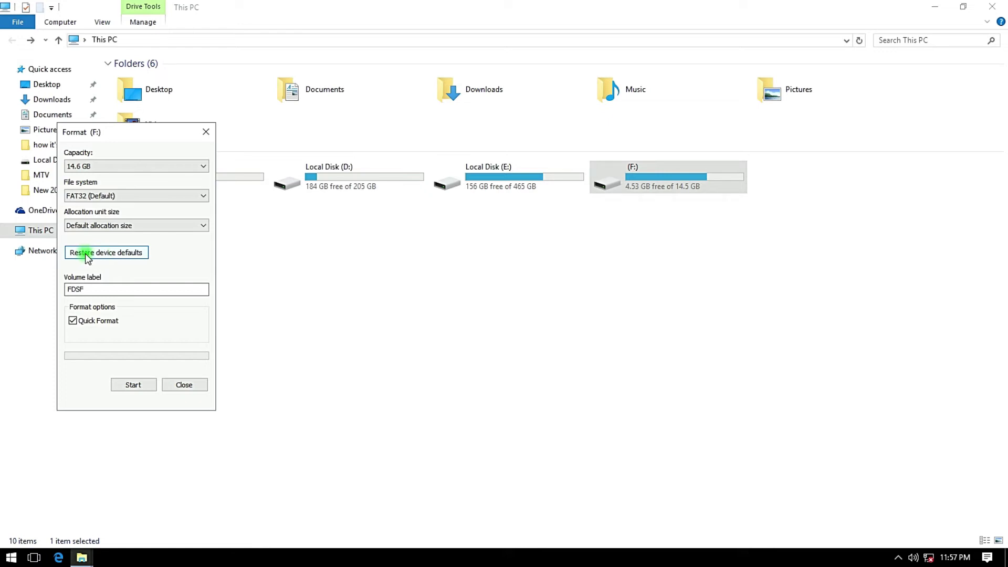
left_click(94, 254)
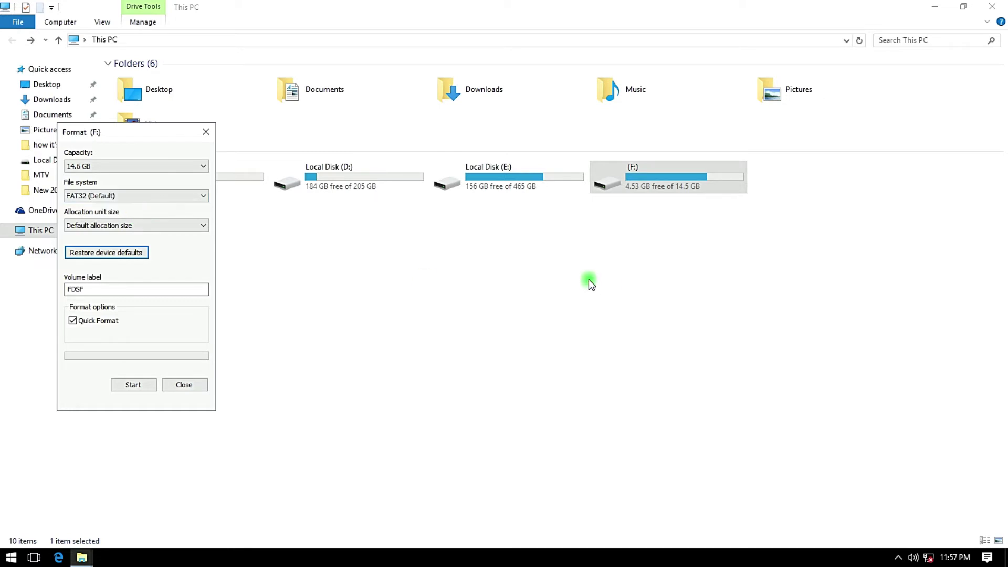
Step: Set the volume label of the (F:) drive to FLASH DRIVE in the Format dialog
left_click(92, 288)
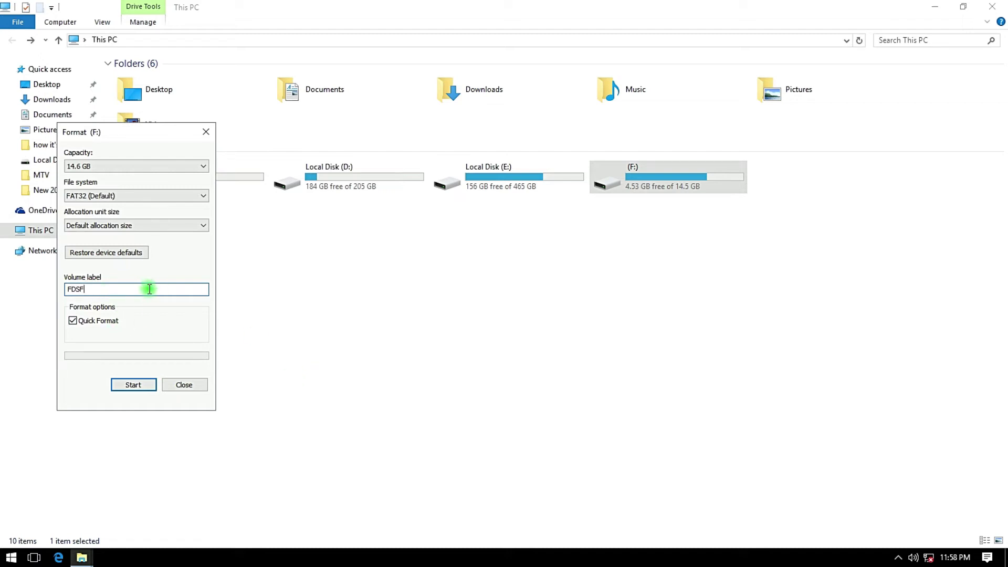
key("BackSpace")
key("BackSpace")
key("BackSpace")
type("FD")
key("BackSpace")
key("BackSpace")
type("FLASH DRIVE")
Step: Turn the Quick Format option off and back on, and reposition the Format dialog
left_click(73, 321)
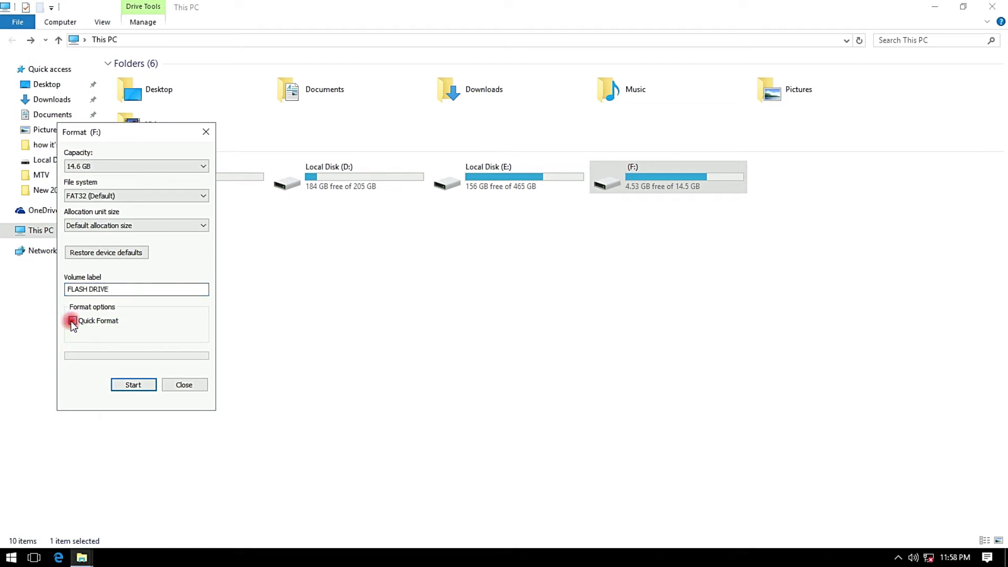
left_click(73, 322)
left_click_drag(138, 134, 193, 137)
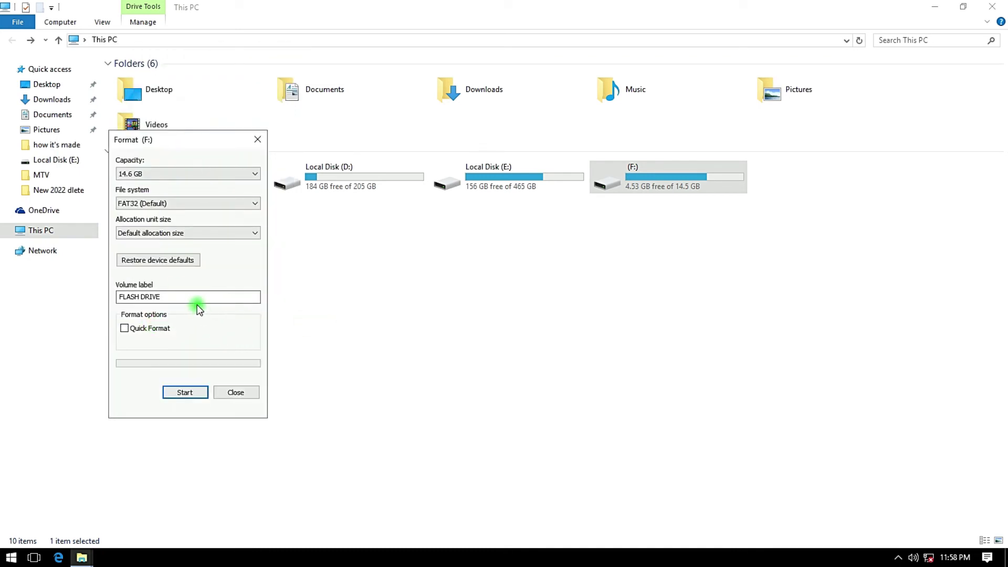
left_click_drag(181, 140, 223, 90)
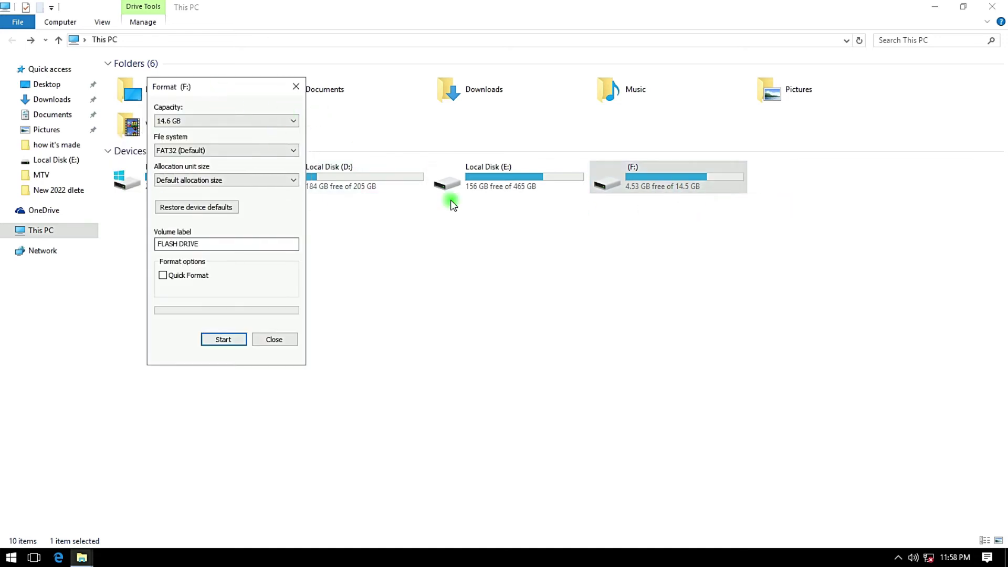
left_click(159, 280)
mouse_move(210, 87)
left_mouse_down()
mouse_move(158, 161)
mouse_move(165, 173)
mouse_move(217, 98)
left_mouse_up()
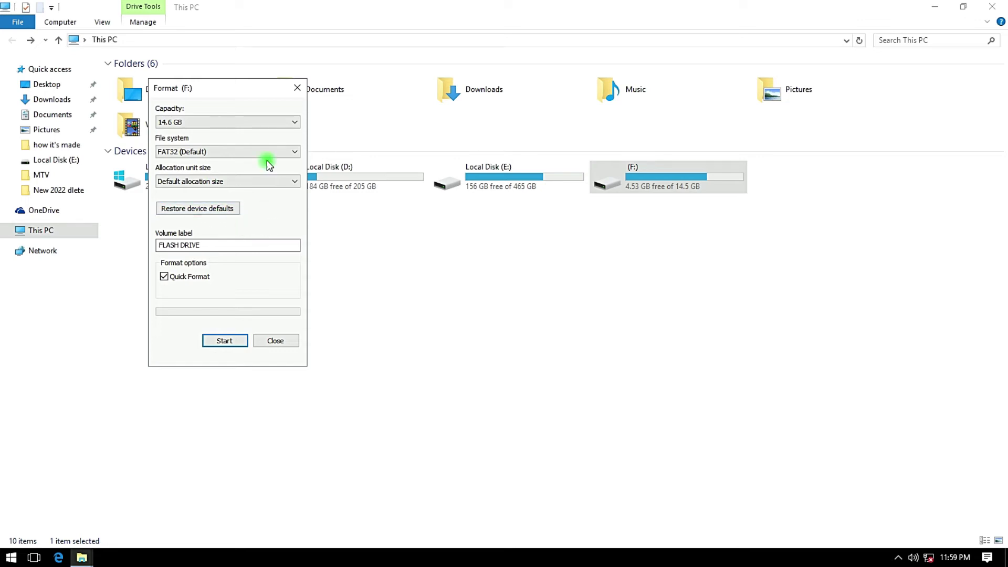
left_click_drag(216, 91, 191, 154)
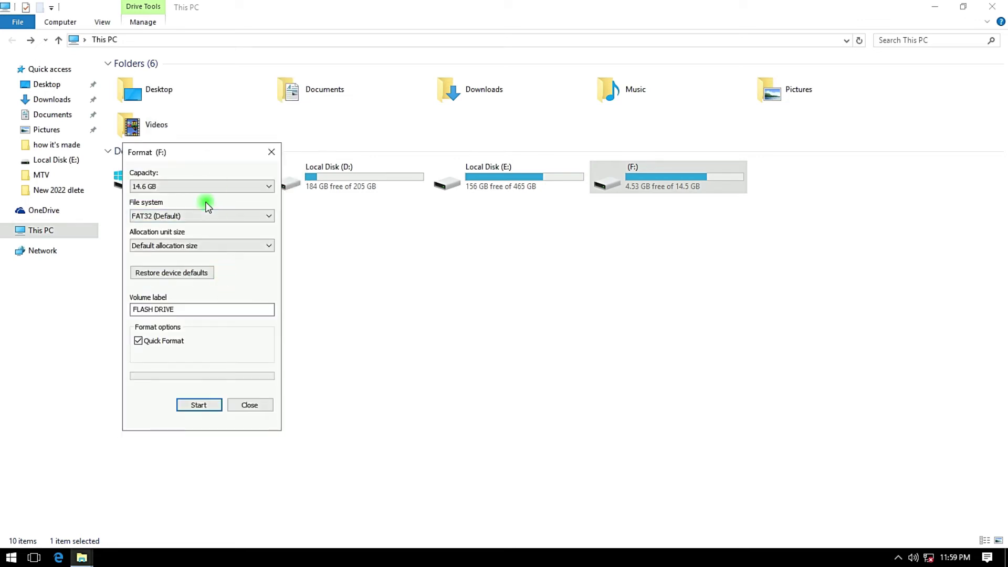
Step: Dismiss the Format dialog of the (F:) drive without formatting and refresh the This PC view
left_click(271, 154)
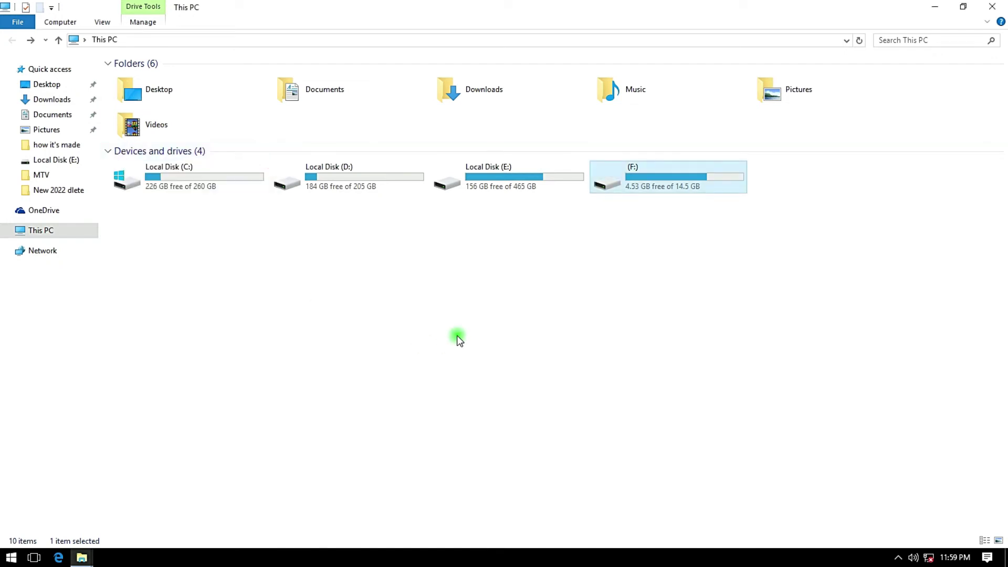
right_click(648, 267)
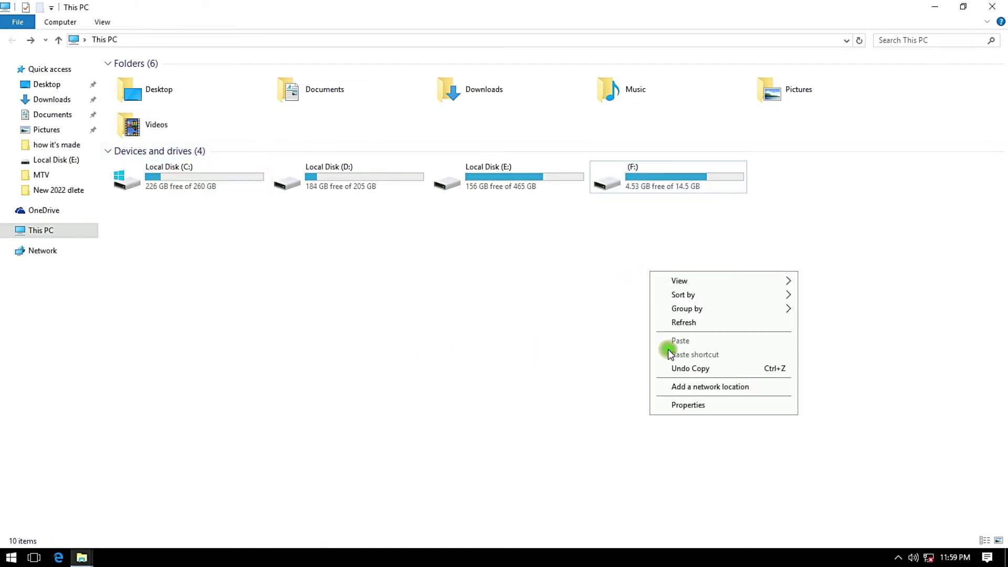
left_click(683, 323)
double_click(659, 195)
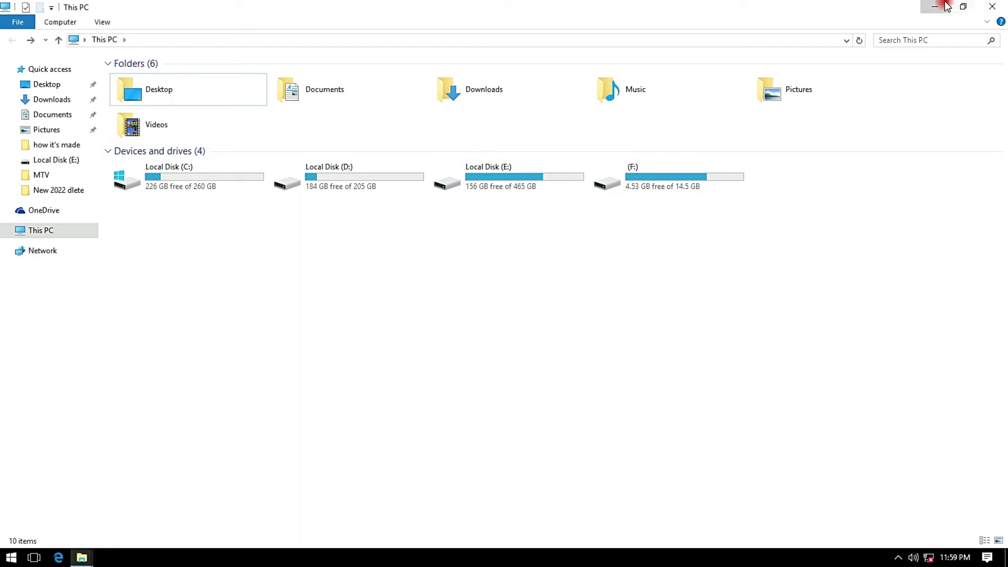
left_click(928, 7)
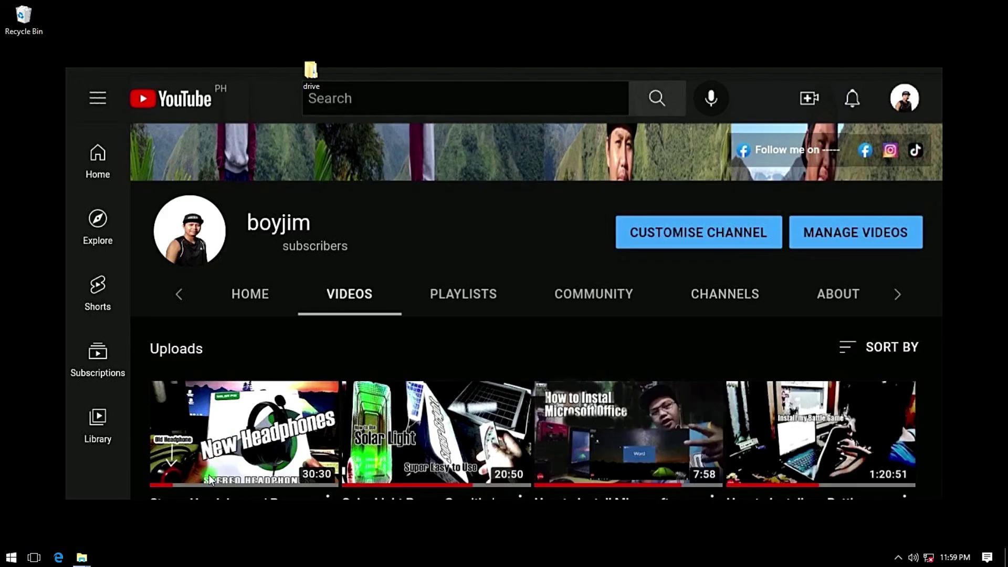
mouse_move(81, 557)
left_click(71, 501)
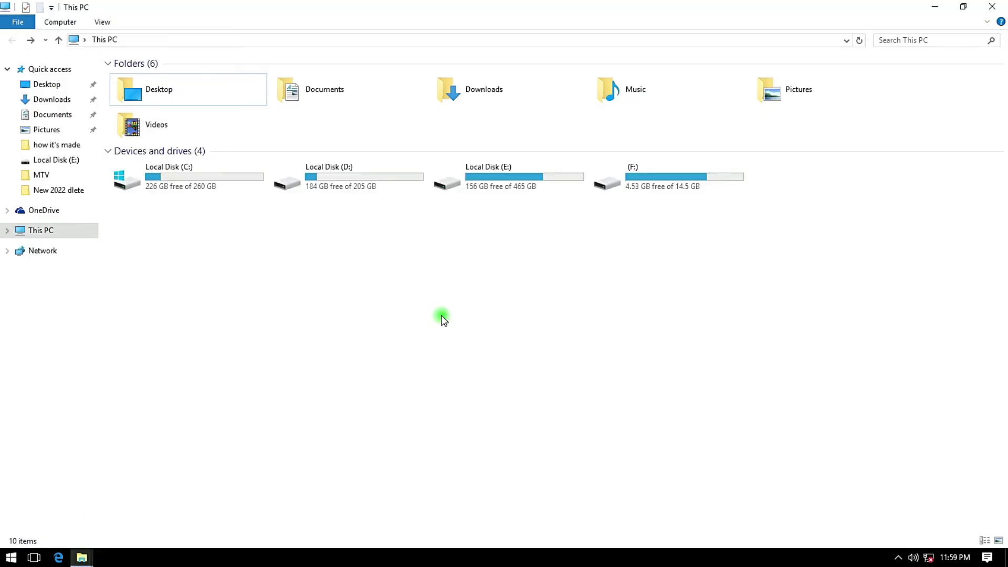
Step: Reopen the Format dialog for the (F:) drive and restore the device defaults
left_click(663, 186)
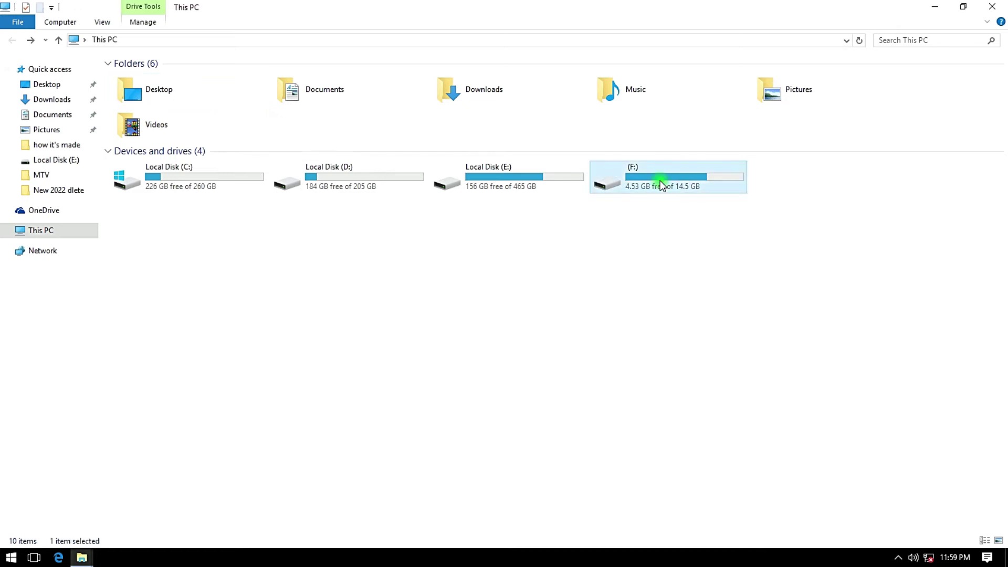
right_click(663, 186)
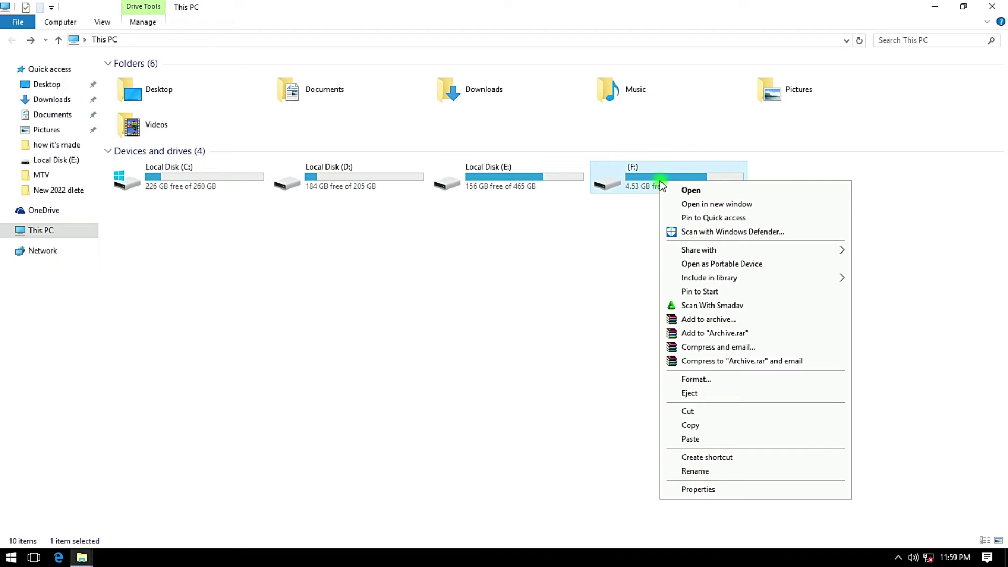
left_click(696, 379)
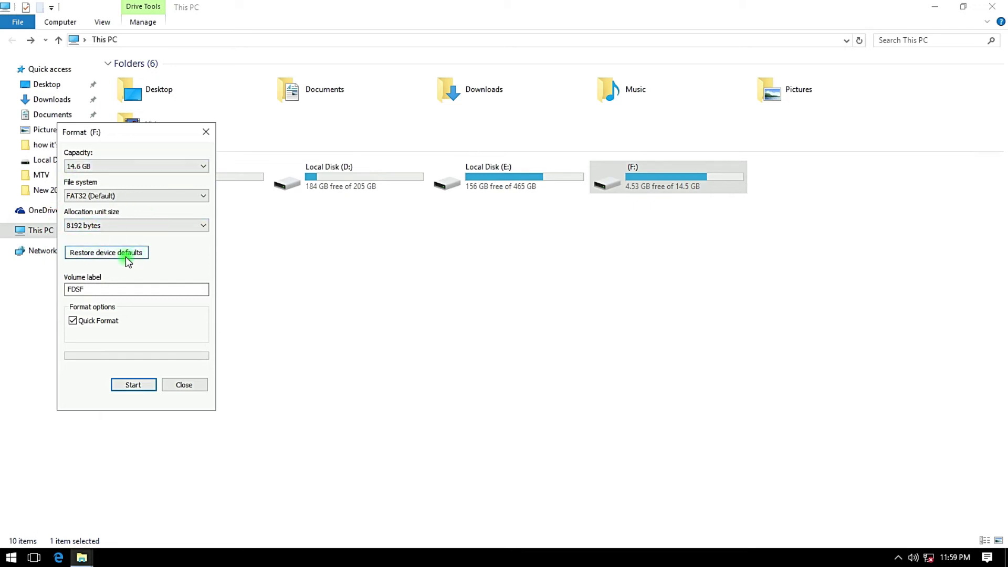
left_click(106, 253)
left_click(110, 253)
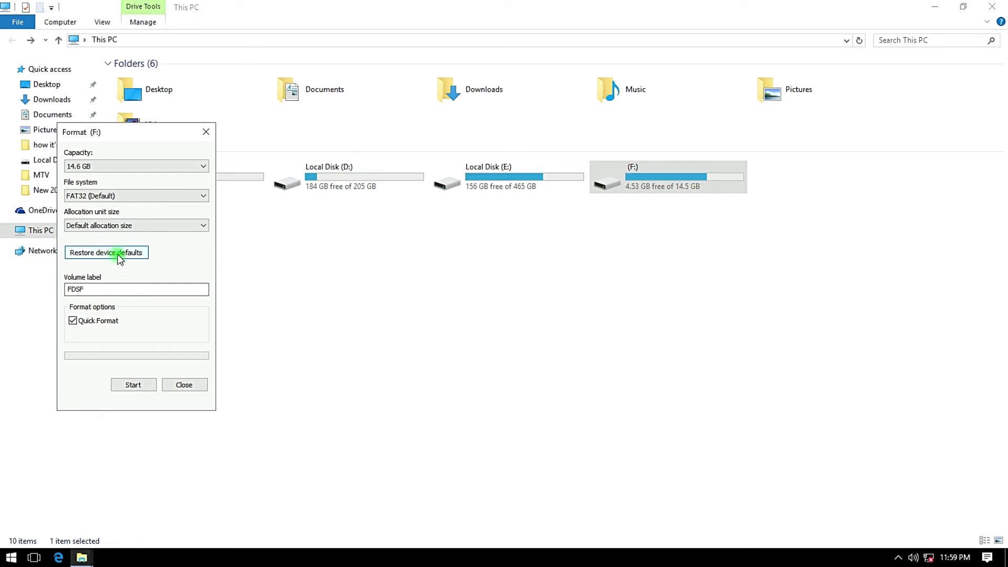
Step: Replace the volume label of the (F:) drive with FLASH DRIVE and reposition the Format dialog
left_click(109, 286)
key("BackSpace")
key("BackSpace")
key("BackSpace")
key("BackSpace")
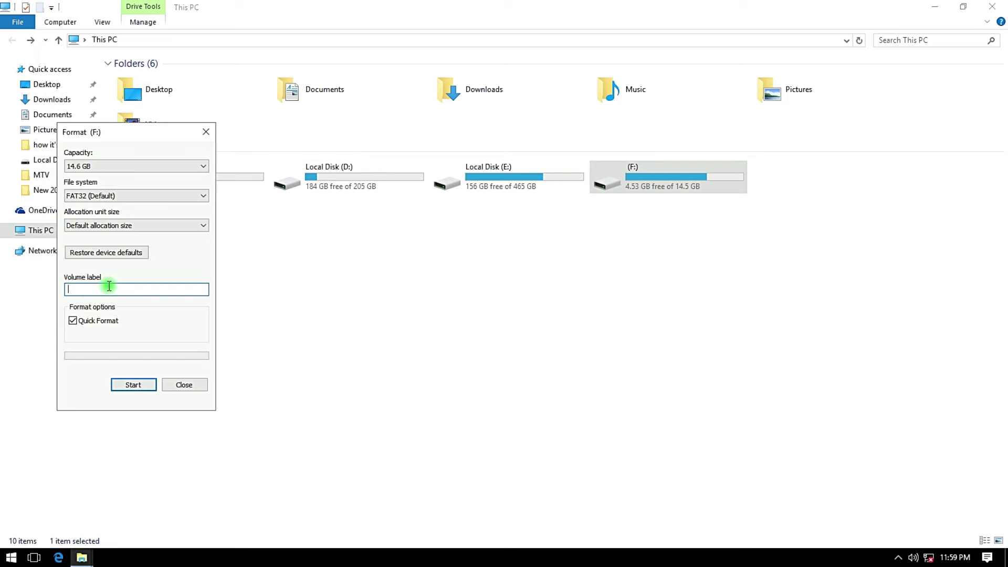
type("FLASH DRIVE")
left_click_drag(131, 135, 154, 130)
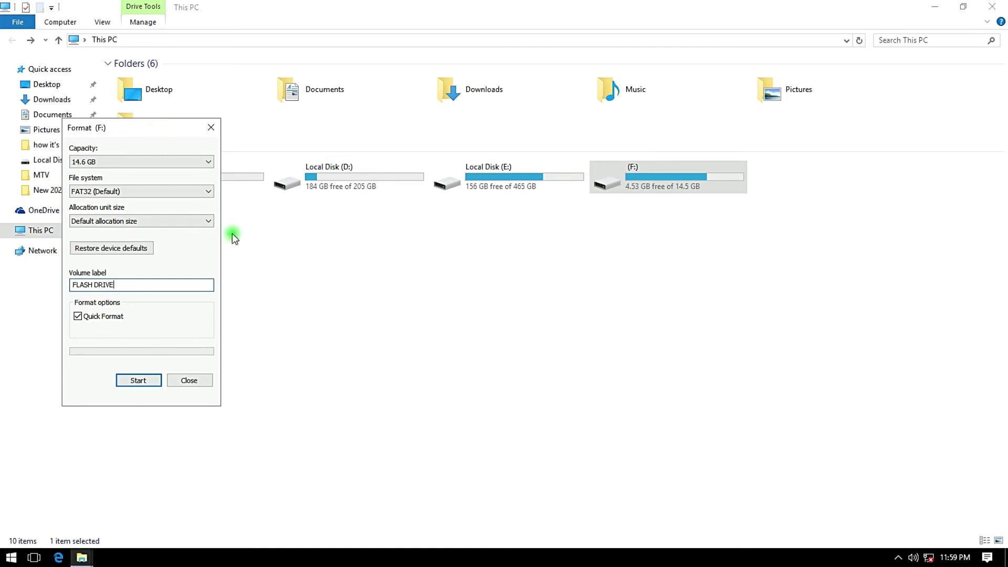
Step: Quick-format the (F:) drive, accepting the erasure of all its data, and close the Format dialog when it finishes
left_click(138, 380)
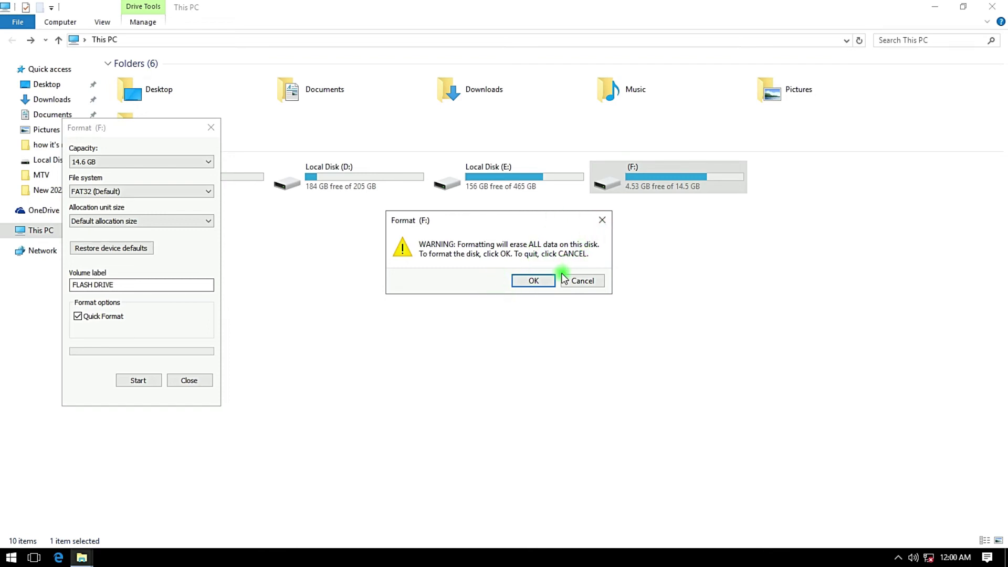
left_click_drag(500, 223, 526, 222)
left_click(528, 273)
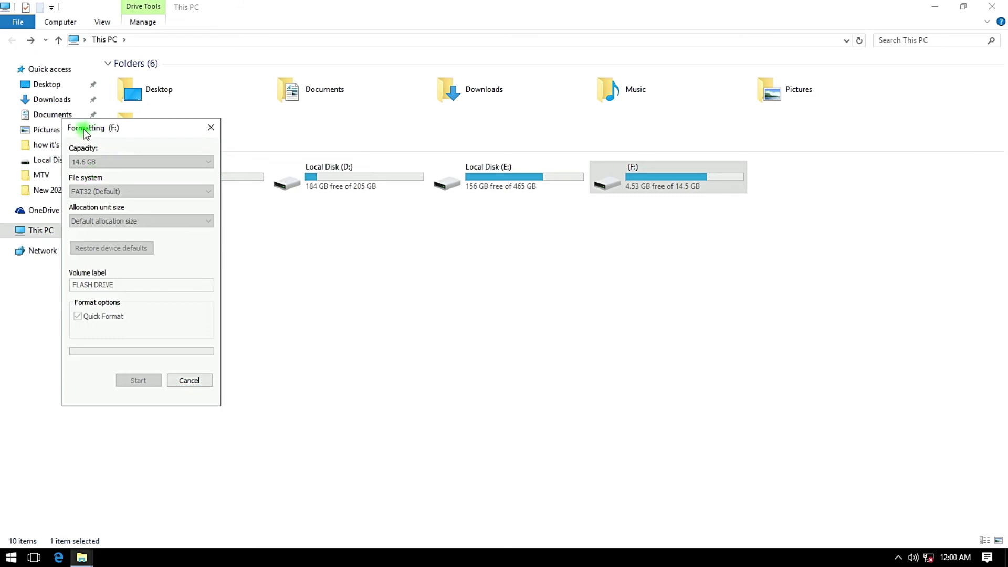
left_click_drag(48, 118, 262, 188)
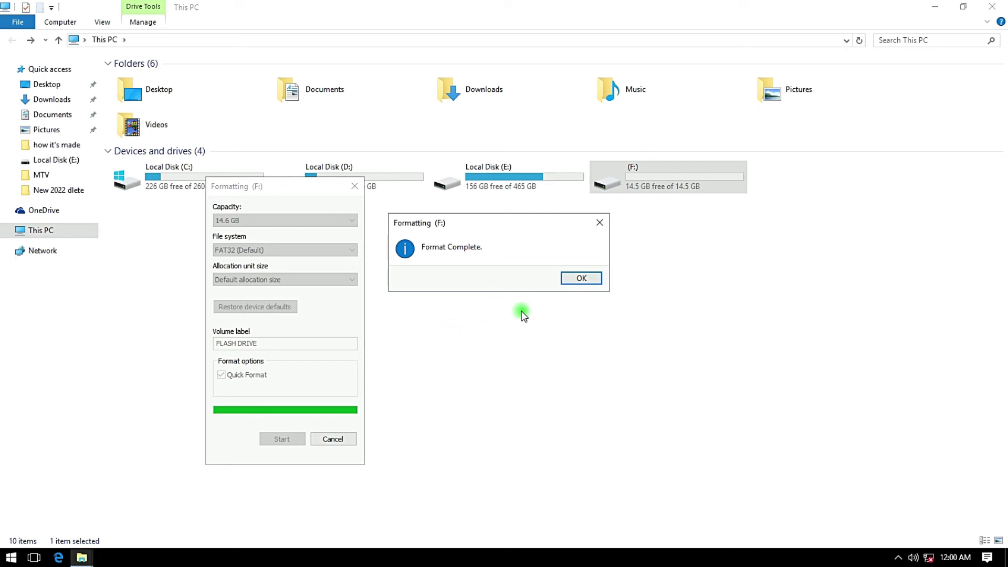
left_click_drag(474, 223, 421, 215)
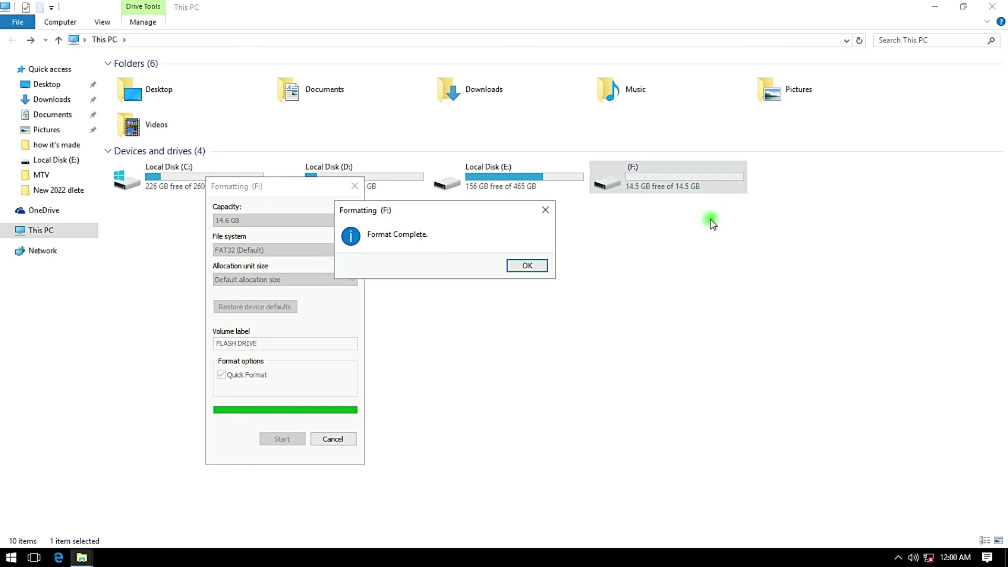
left_click(525, 266)
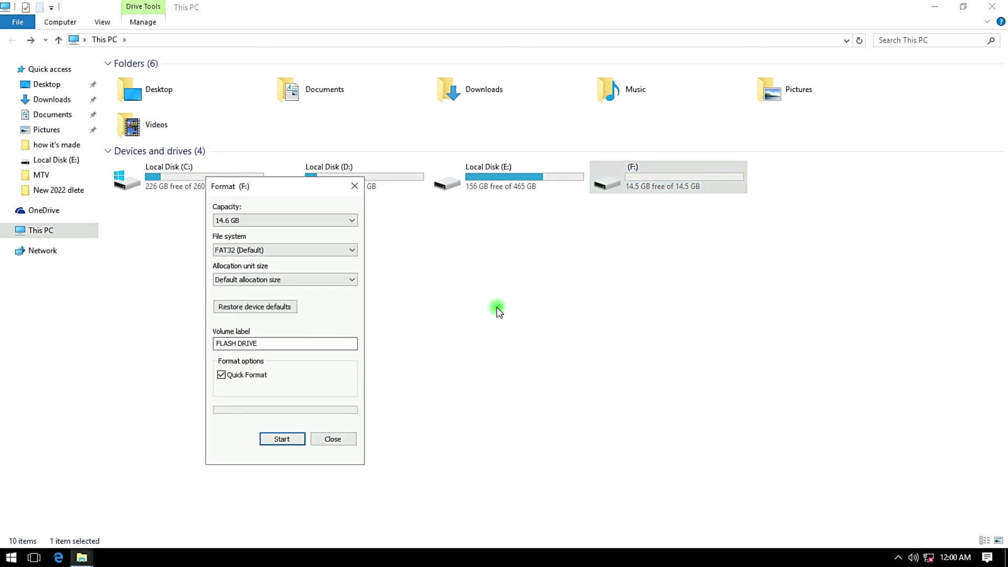
left_click(331, 441)
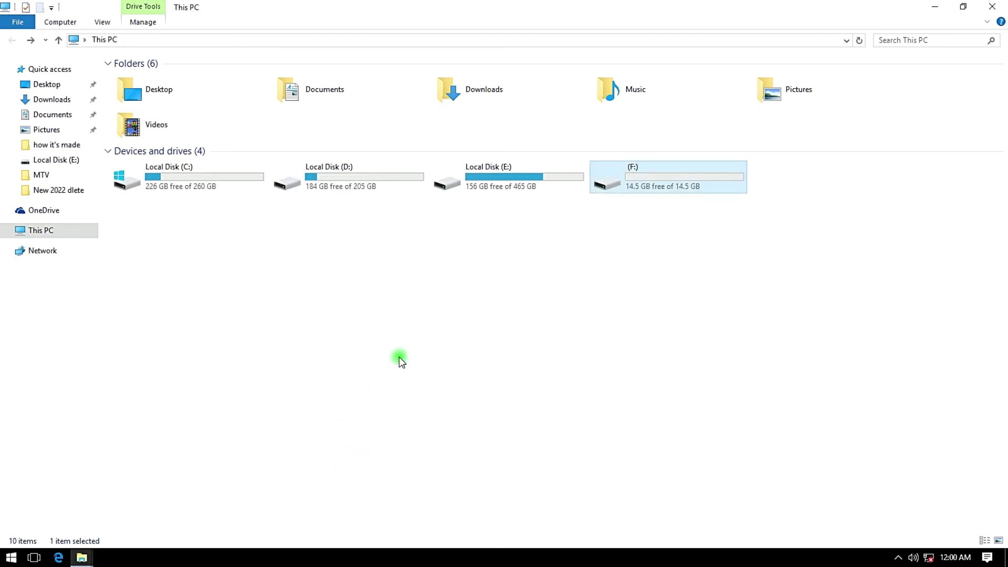
Step: Refresh the This PC view and check the free space of the formatted (F:) drive
right_click(422, 310)
left_click(434, 347)
right_click(399, 322)
left_click(434, 374)
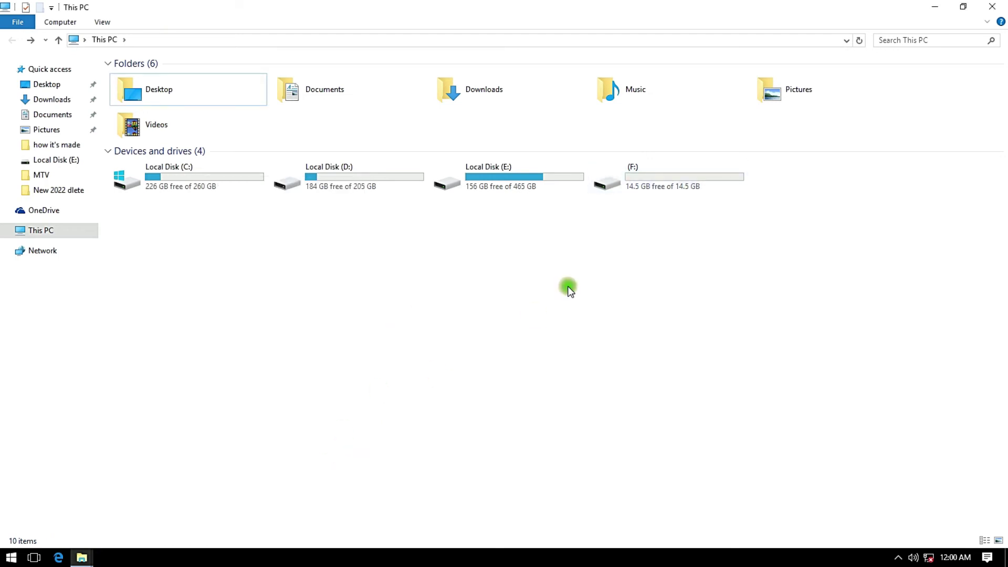
right_click(598, 237)
left_click(628, 279)
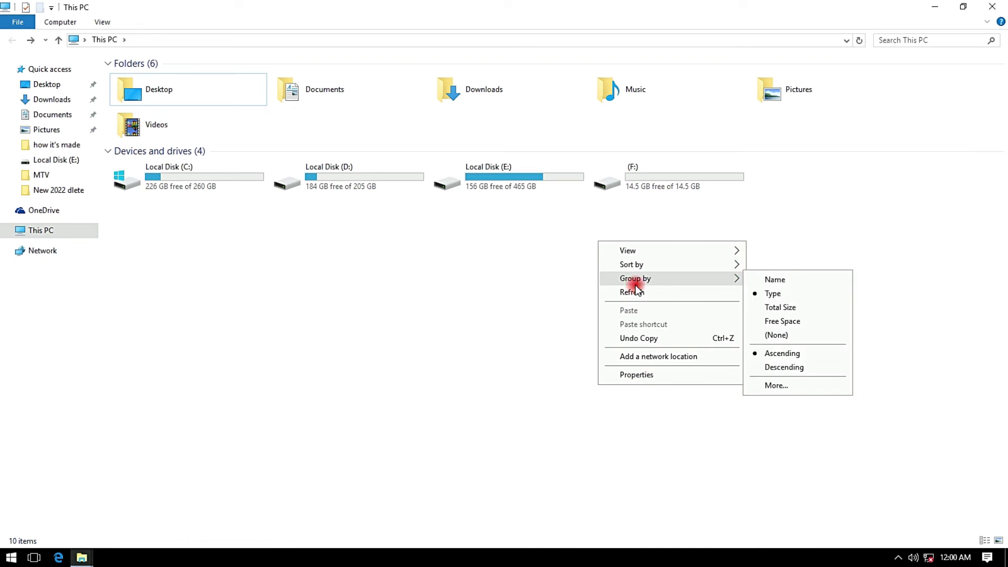
left_click(634, 292)
right_click(445, 211)
left_click(479, 262)
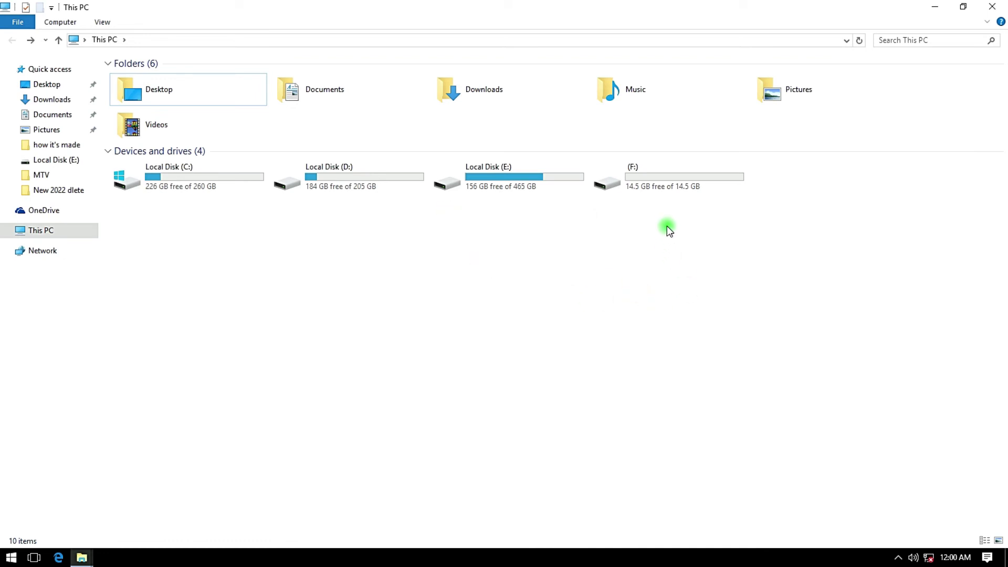
Step: Open the formatted (F:) drive, refresh its contents to check them, and return to This PC
left_click(651, 185)
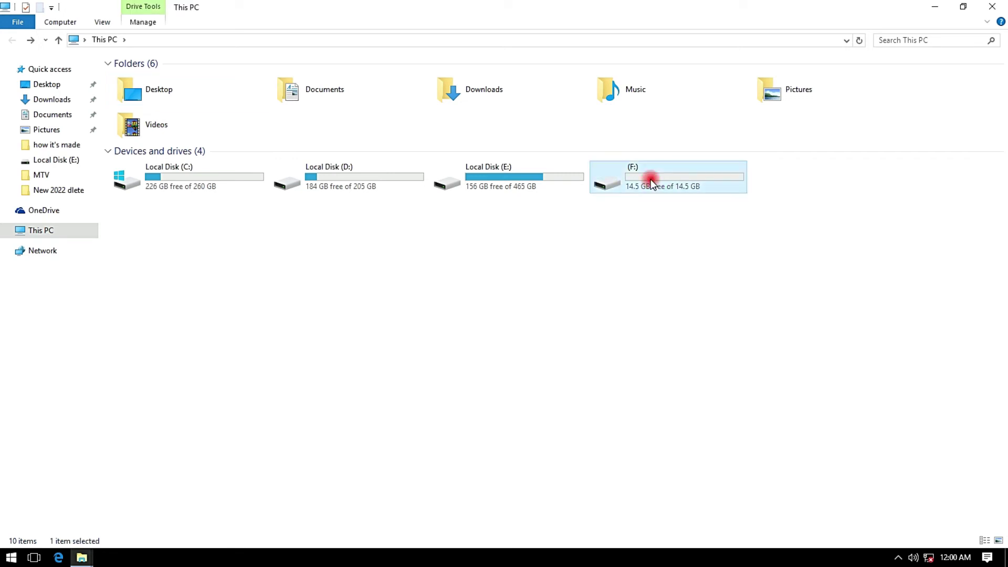
double_click(680, 180)
right_click(221, 132)
left_click(244, 182)
right_click(242, 152)
left_click(282, 205)
right_click(237, 152)
left_click(284, 202)
left_click(12, 40)
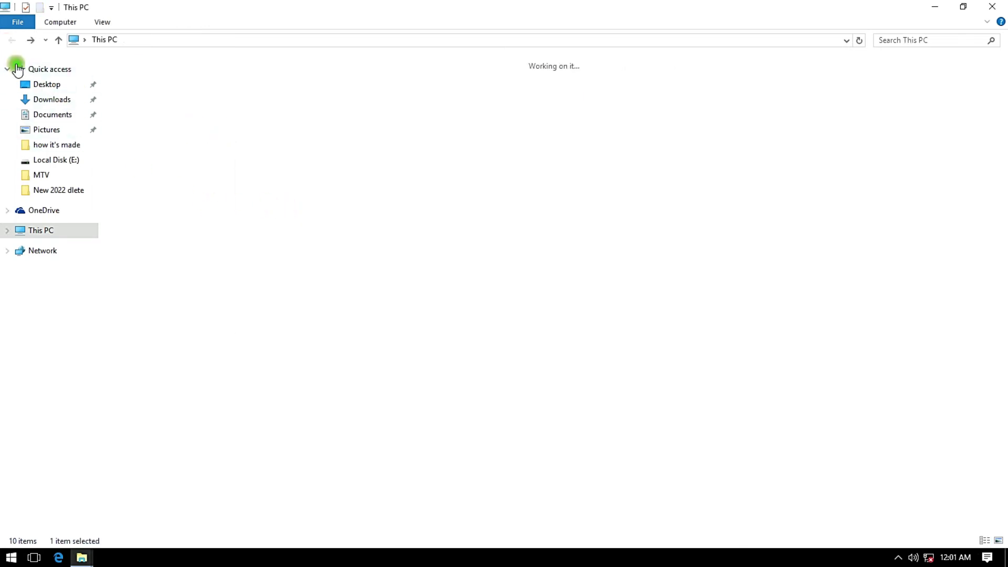
Step: Refresh This PC, look inside the (F:) drive again, and go back
right_click(396, 254)
left_click(447, 306)
right_click(362, 262)
left_click(397, 314)
double_click(663, 173)
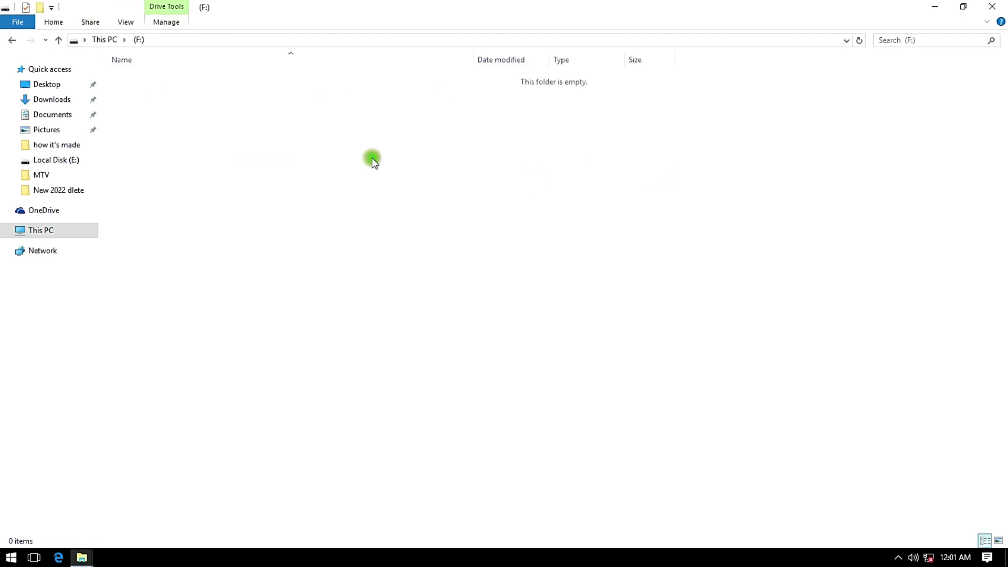
left_click(11, 40)
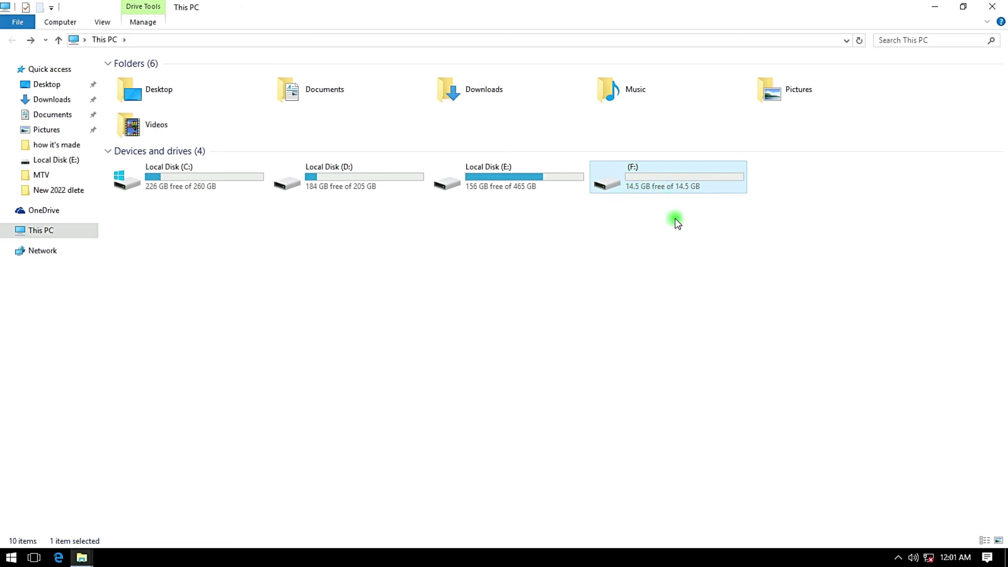
Step: Recheck the contents of the (F:) drive, return to This PC and refresh the drive list
double_click(639, 177)
right_click(249, 203)
left_click(274, 237)
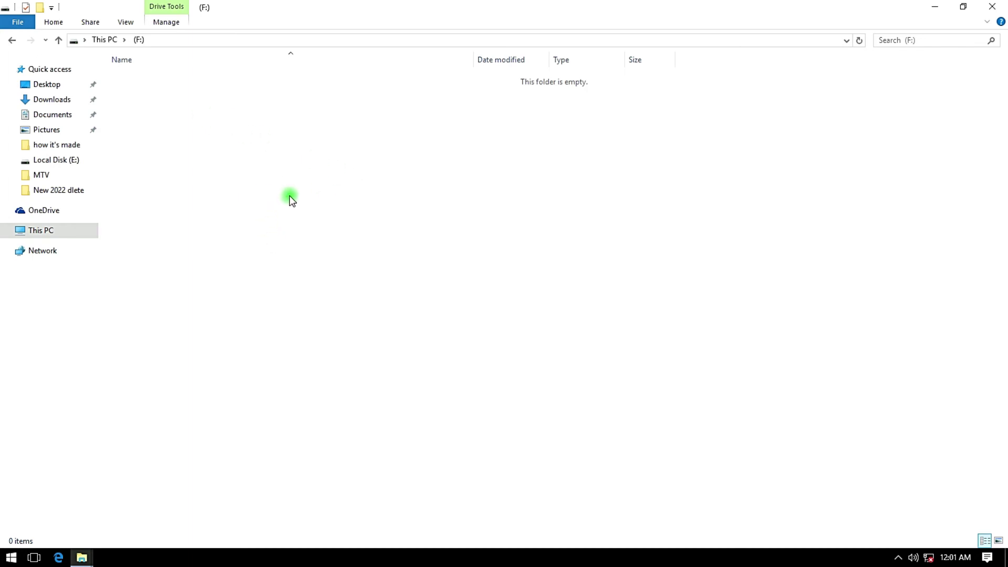
left_click(13, 40)
right_click(431, 264)
left_click(470, 311)
left_click(389, 284)
right_click(389, 284)
left_click(413, 332)
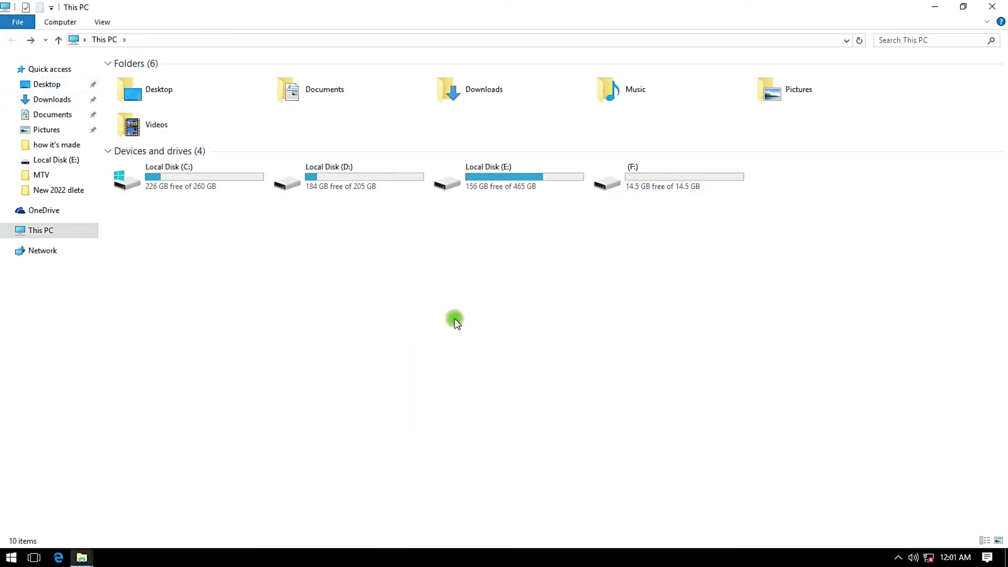
Step: Open the drive folder on the desktop in a maximized window and refresh its contents
left_click(939, 6)
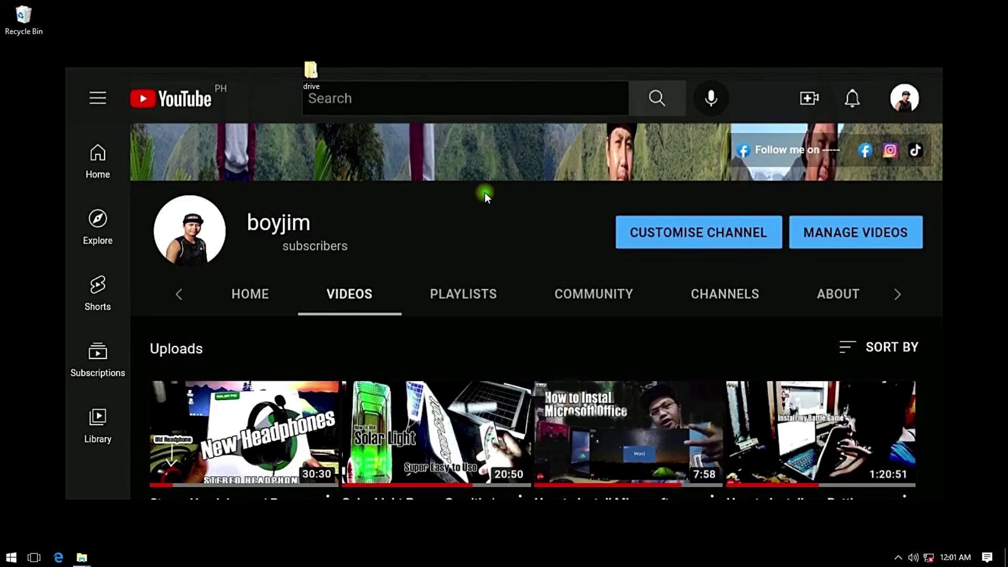
double_click(318, 74)
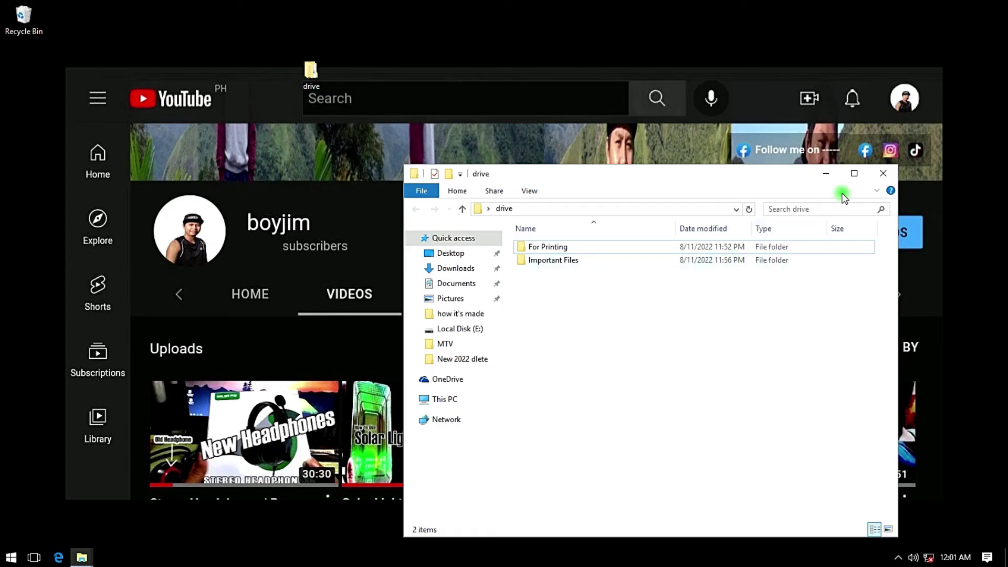
left_click(854, 174)
left_click_drag(123, 119, 148, 80)
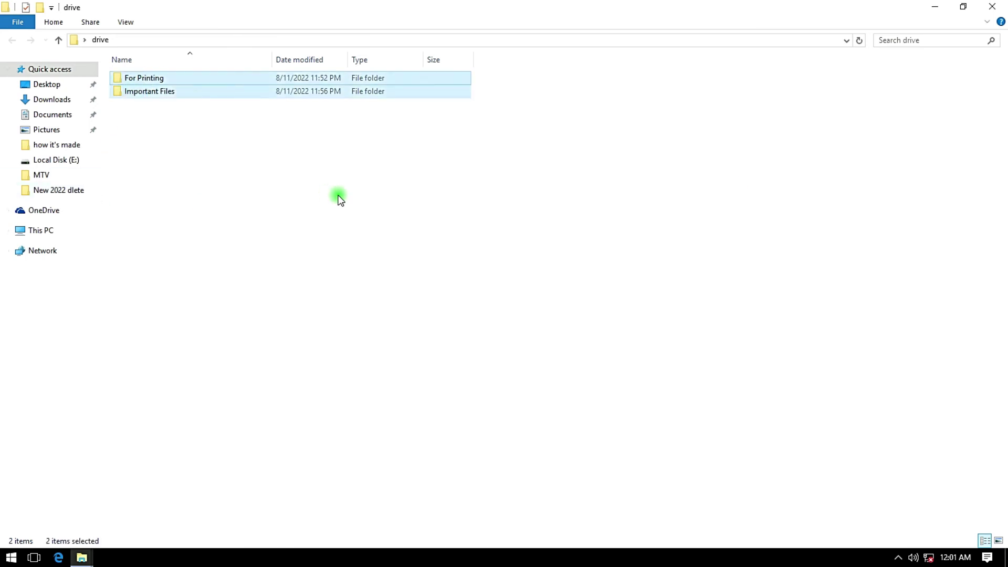
right_click(138, 163)
left_click(189, 210)
left_click_drag(151, 135, 205, 74)
left_click(198, 126)
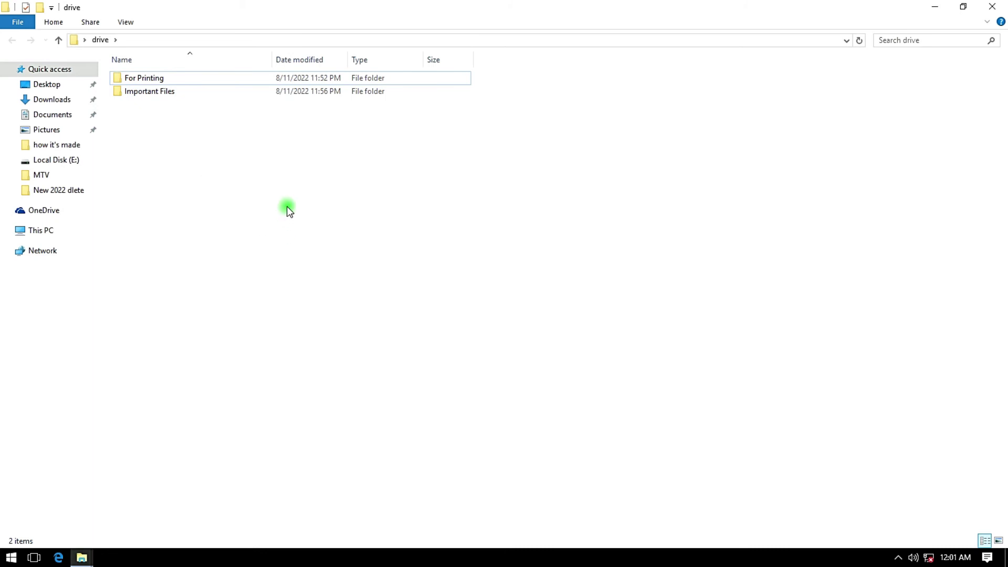
Step: Select the For Printing and Important Files folders in the drive folder and cut them
key("ctrl+a")
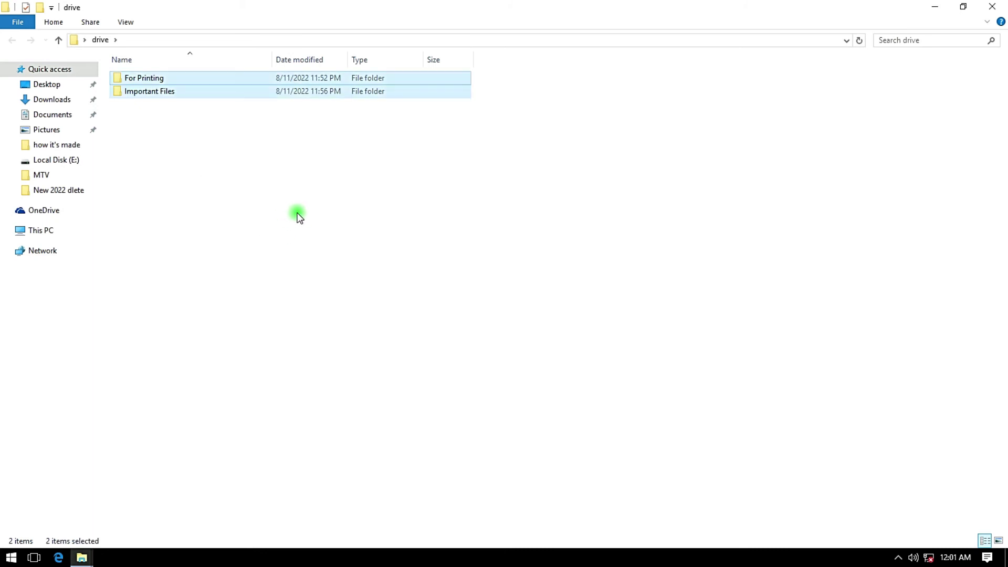
right_click(156, 179)
left_click(198, 220)
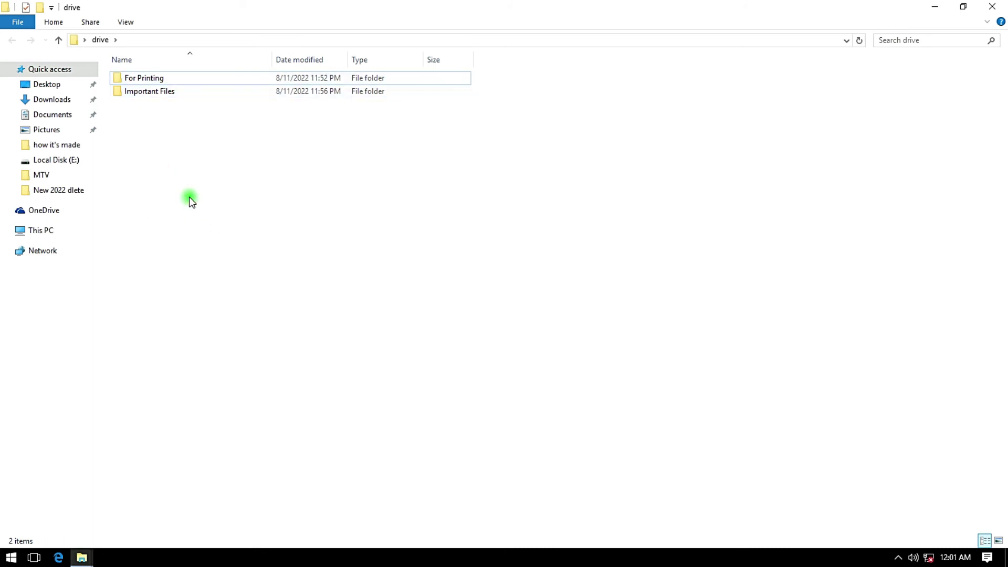
key("ctrl+a")
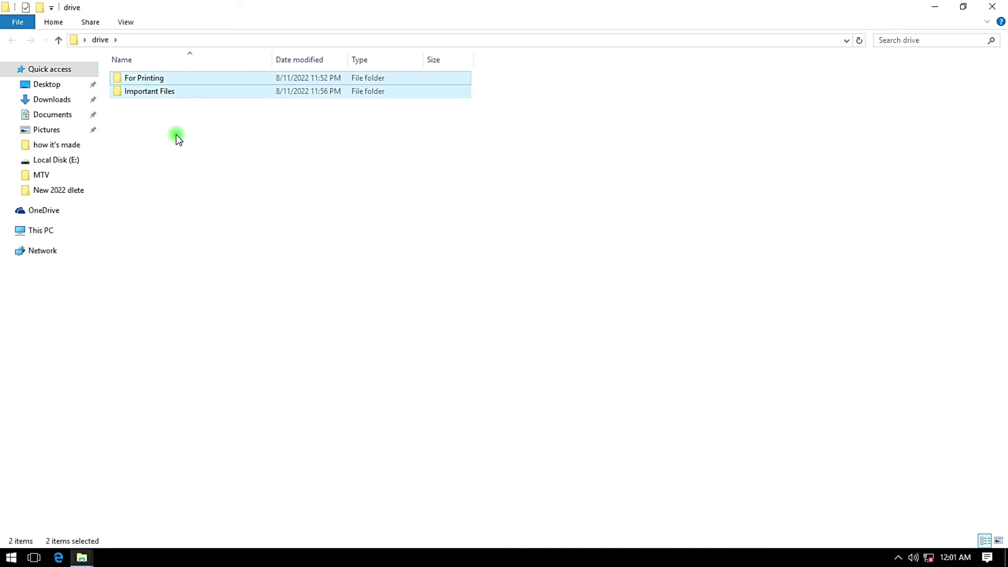
right_click(153, 80)
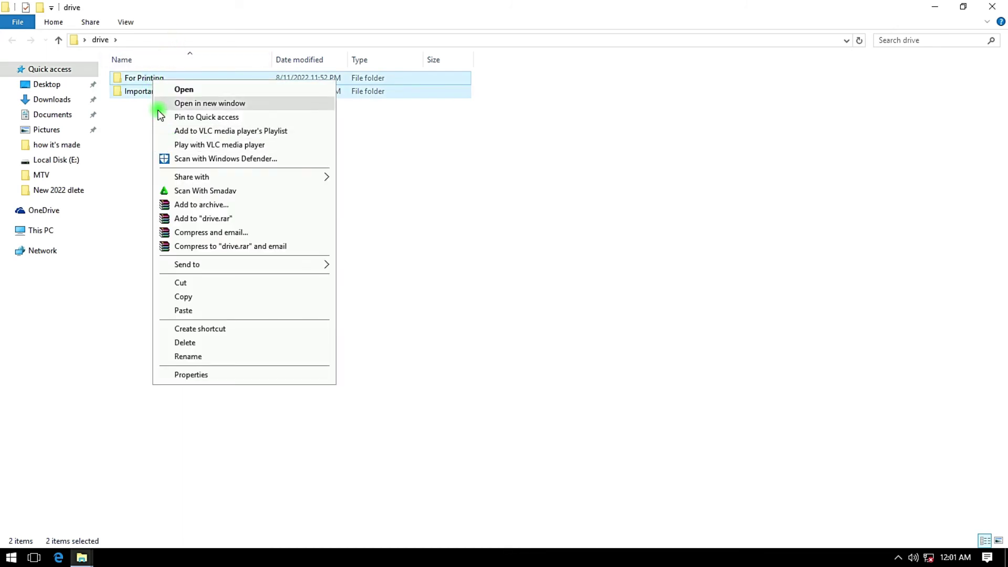
left_click(186, 285)
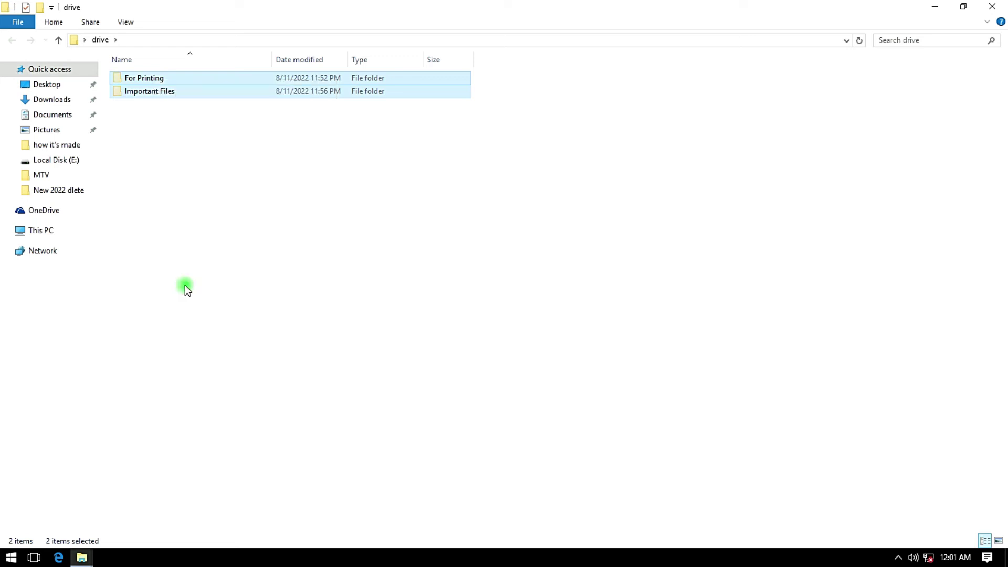
Step: Switch to the This PC window, open the (F:) drive and paste the cut For Printing and Important Files folders there
left_click(83, 557)
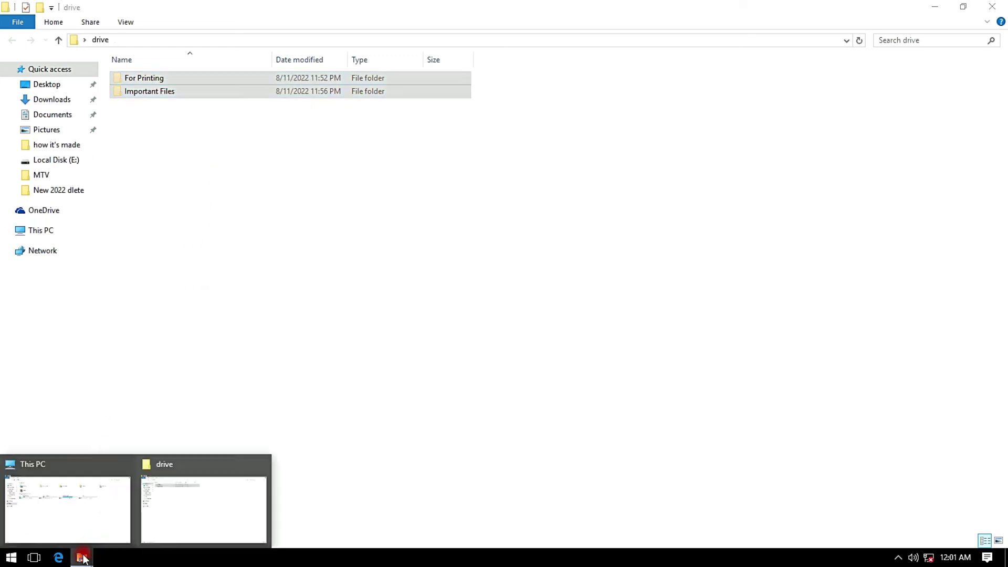
left_click(83, 520)
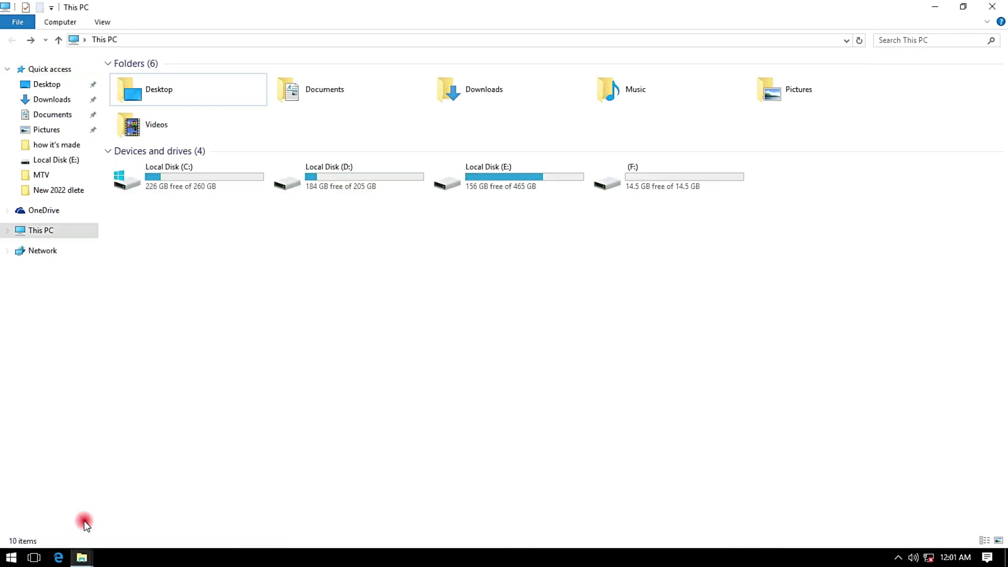
double_click(660, 187)
right_click(176, 125)
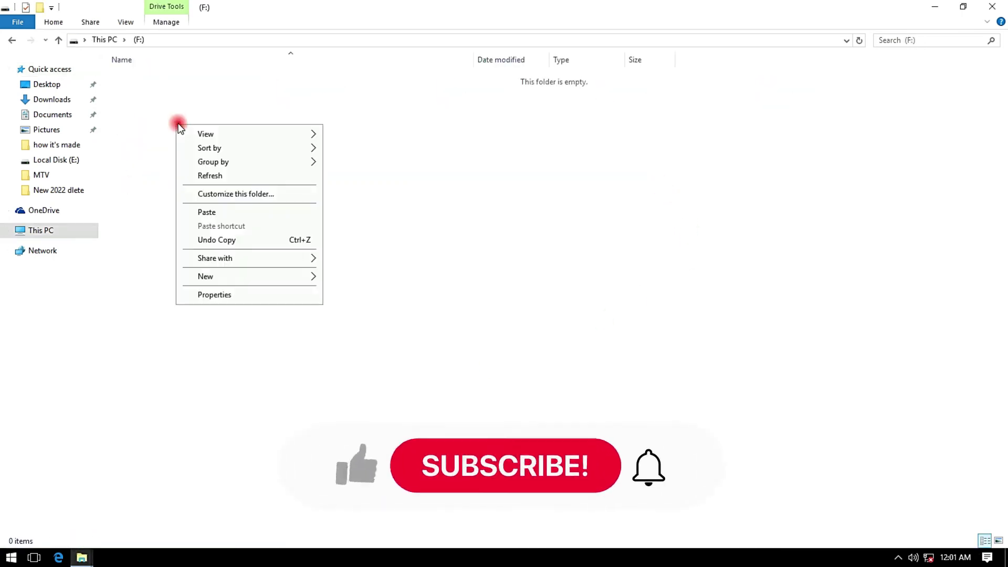
left_click(210, 210)
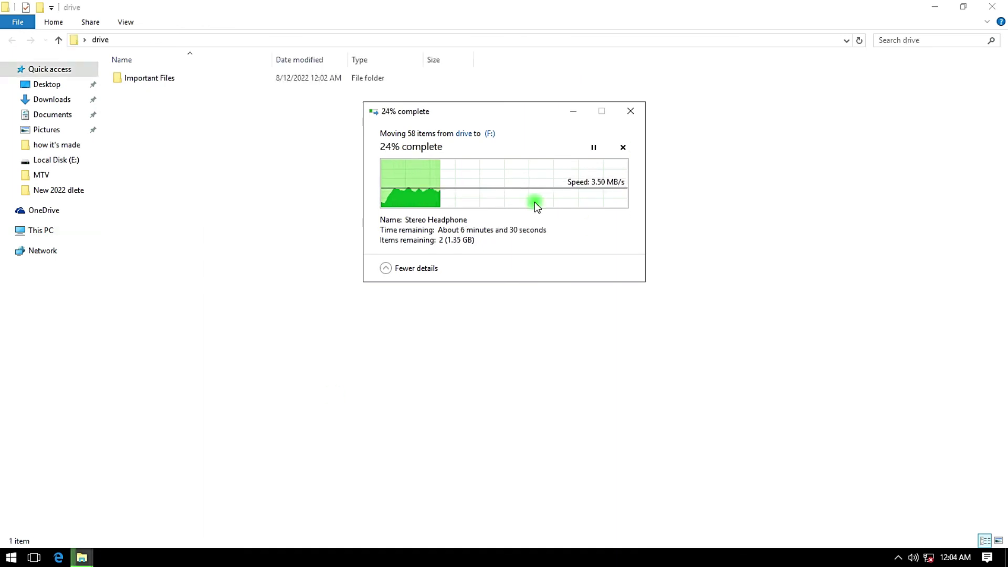
left_click_drag(535, 201, 452, 219)
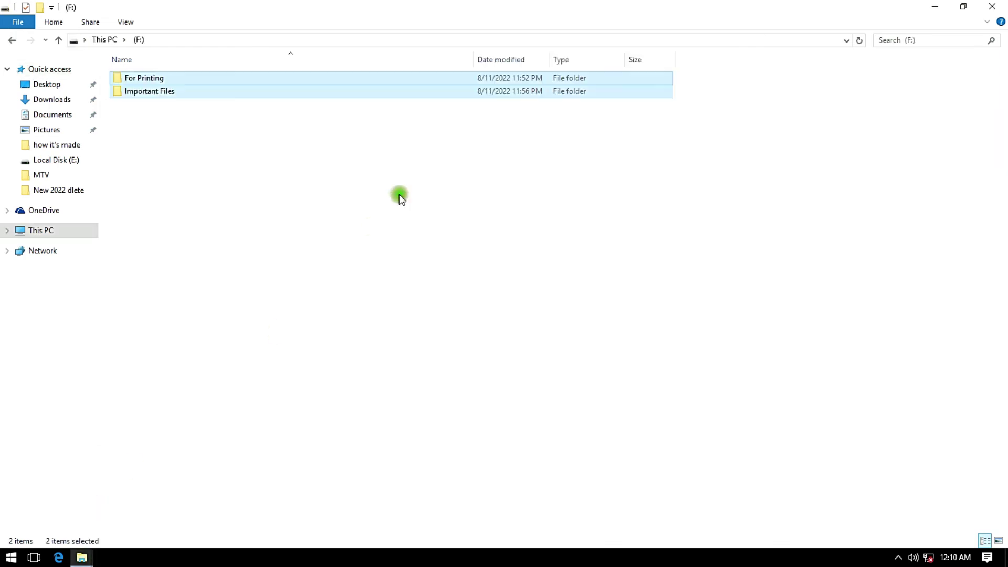
Step: Refresh the contents of the (F:) drive several times to check the moved folders
right_click(289, 160)
left_click(323, 204)
right_click(292, 174)
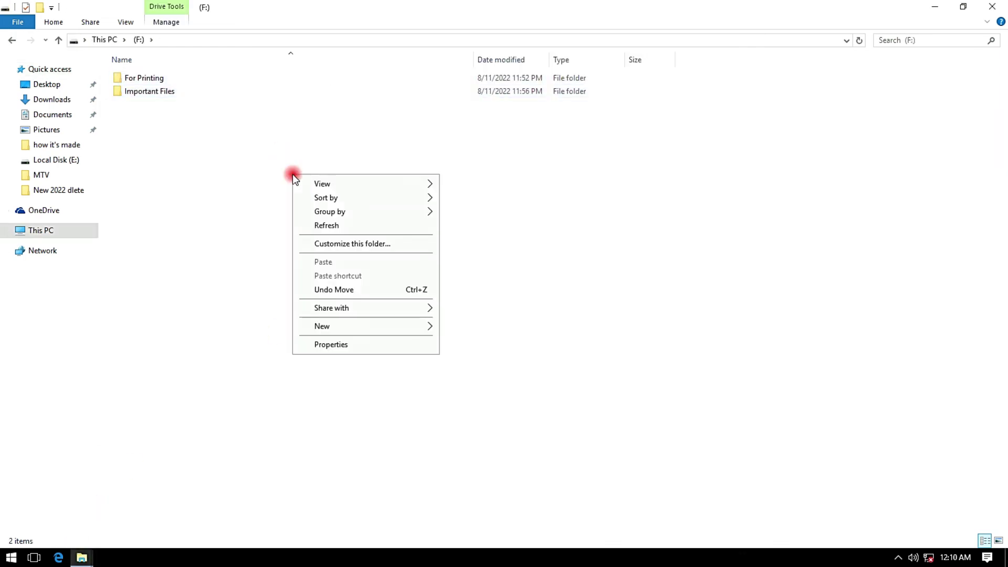
left_click(332, 225)
right_click(269, 169)
left_click(307, 221)
right_click(276, 167)
left_click(293, 223)
right_click(274, 176)
left_click(311, 220)
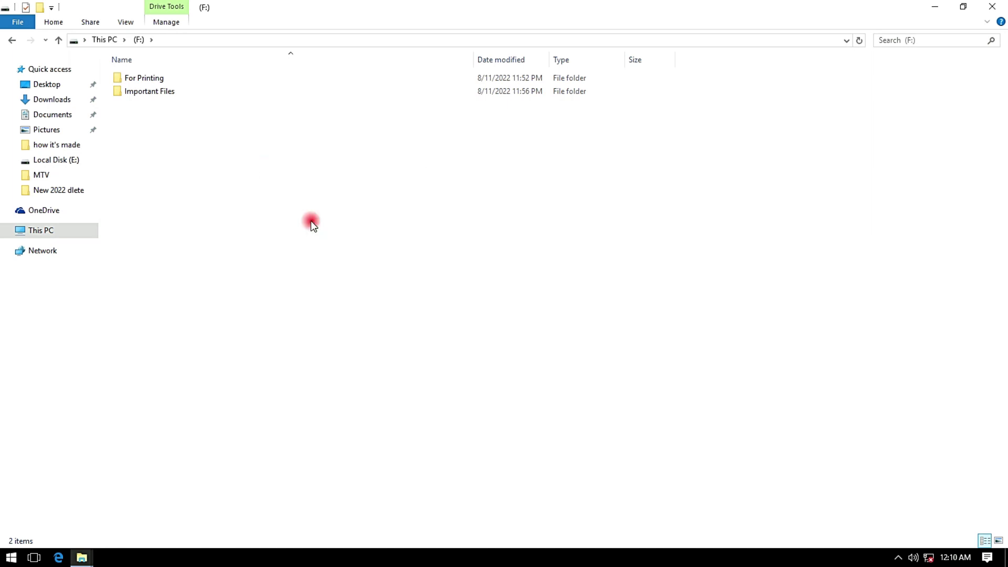
Step: Return to This PC, reopen the (F:) drive and refresh its folder listing again
left_click(12, 42)
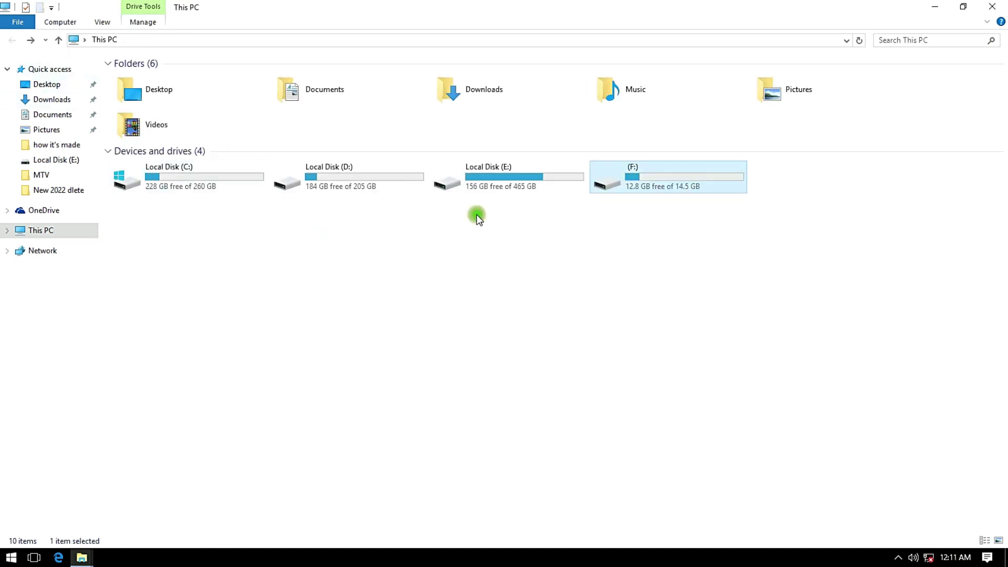
double_click(729, 186)
right_click(207, 166)
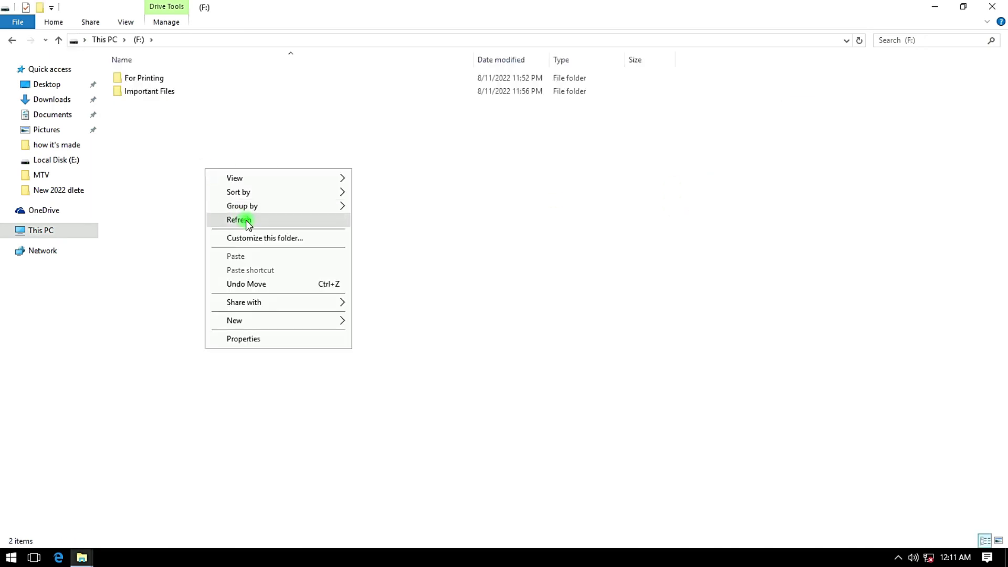
left_click(246, 219)
right_click(211, 158)
left_click(254, 211)
right_click(202, 168)
left_click(232, 218)
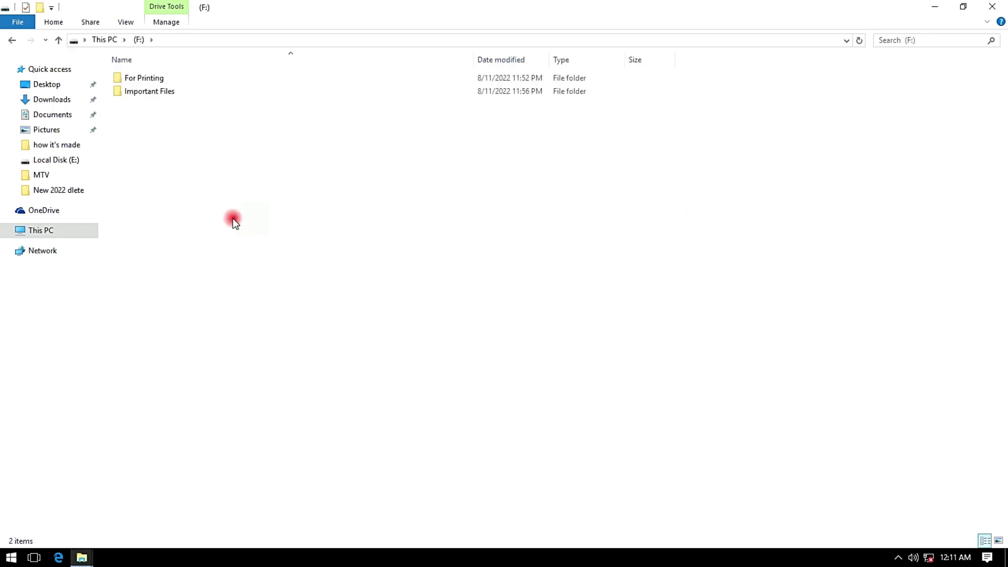
Step: Go back to This PC and refresh the drive list repeatedly to check the used space on (F:)
left_click(11, 40)
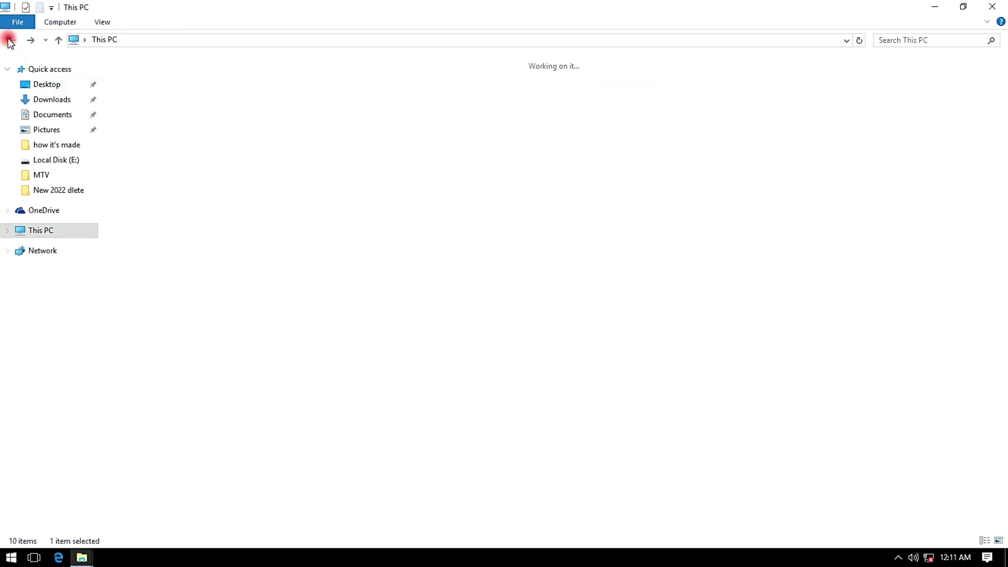
right_click(597, 236)
left_click(596, 285)
right_click(556, 263)
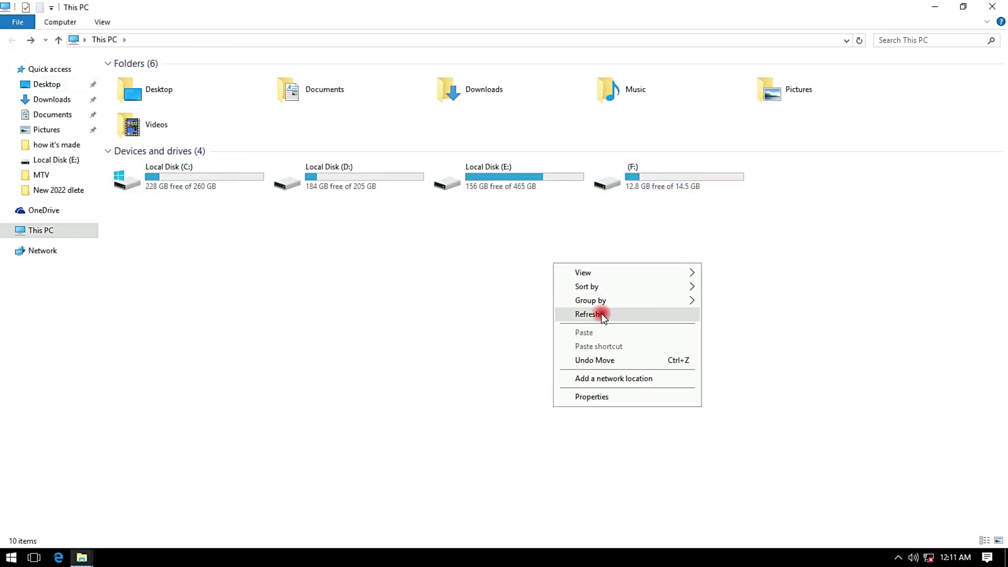
left_click(601, 313)
right_click(547, 259)
left_click(598, 316)
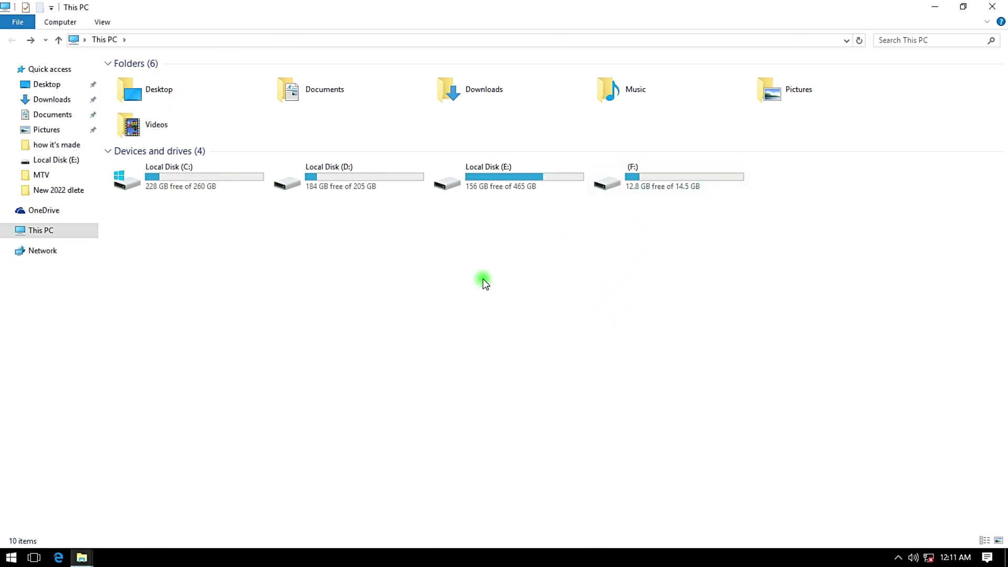
right_click(465, 274)
left_click(494, 324)
right_click(473, 251)
left_click(495, 303)
right_click(451, 283)
left_click(462, 332)
right_click(421, 262)
left_click(446, 314)
right_click(527, 273)
left_click(556, 319)
right_click(525, 263)
left_click(548, 310)
Step: Open the format settings of the (F:) drive, review the volume label and options, and close them without formatting
right_click(645, 181)
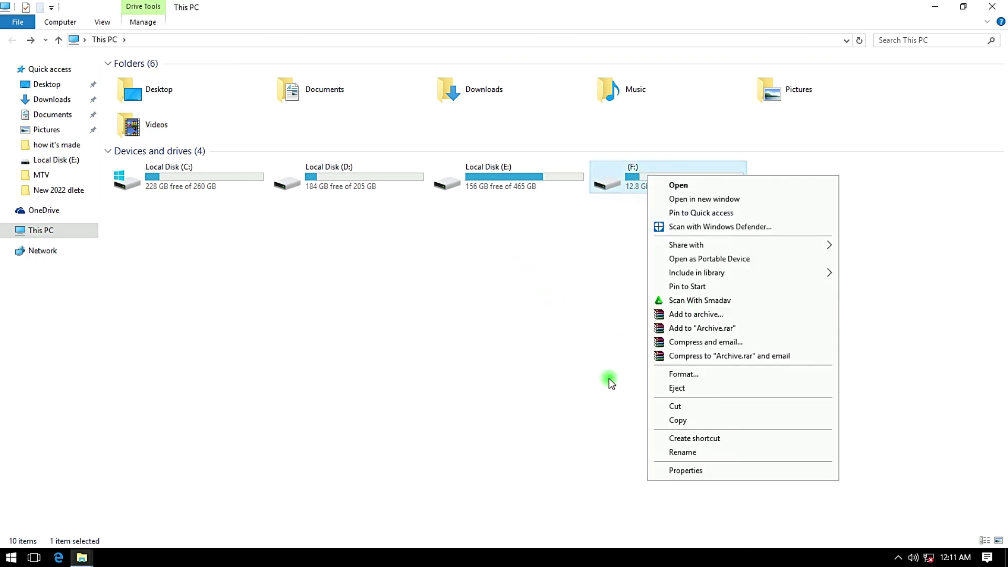
left_click(634, 185)
right_click(651, 182)
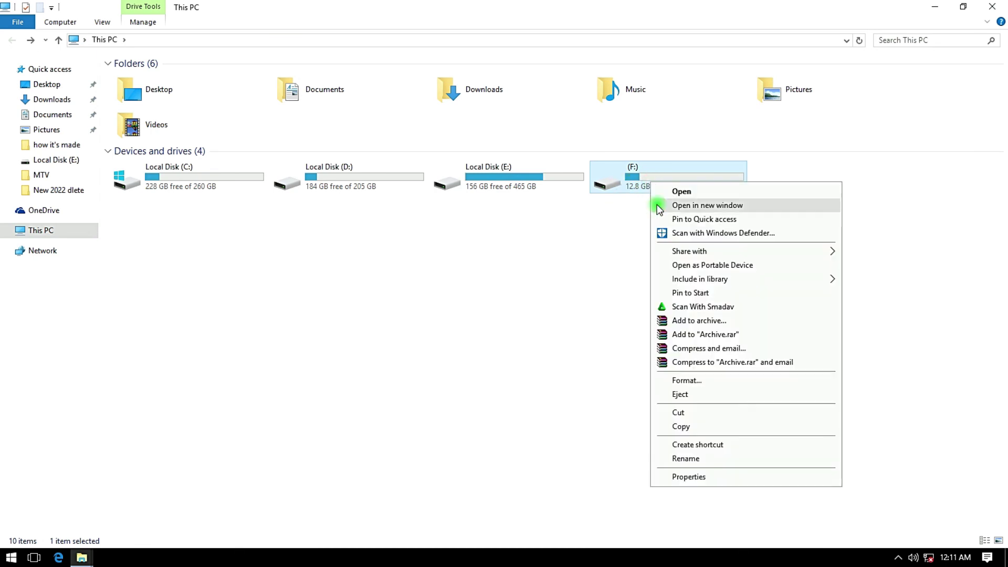
left_click(692, 382)
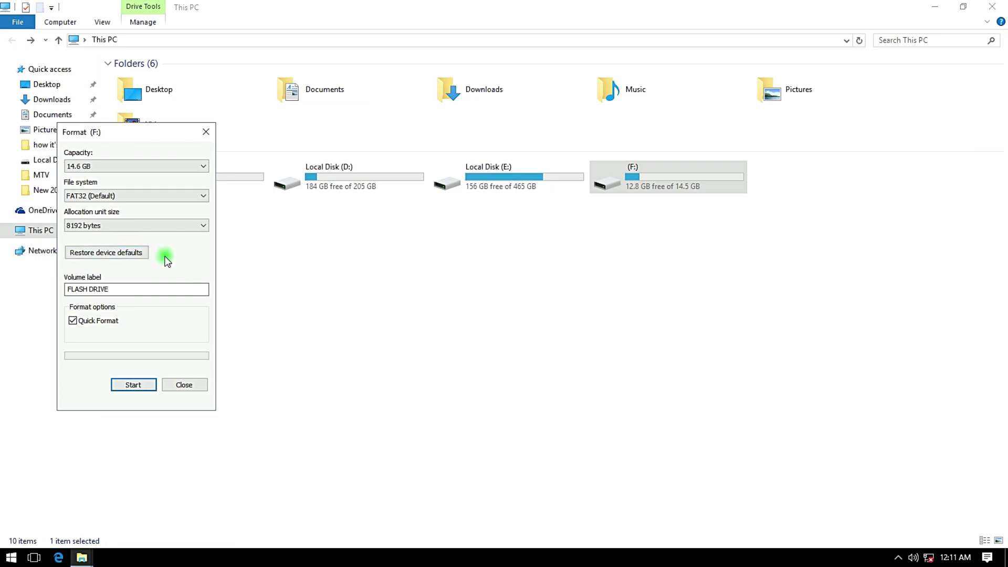
left_click(143, 290)
left_click(206, 132)
Step: Refresh This PC, look at the folders inside the (F:) drive, and go back
right_click(508, 295)
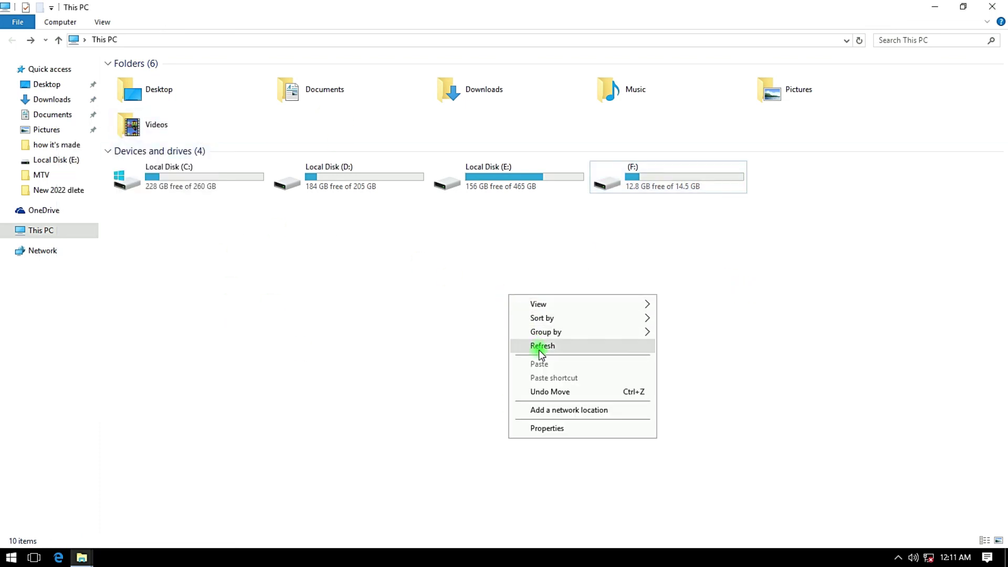
left_click(540, 347)
right_click(484, 231)
left_click(514, 279)
right_click(513, 282)
left_click(525, 321)
double_click(656, 189)
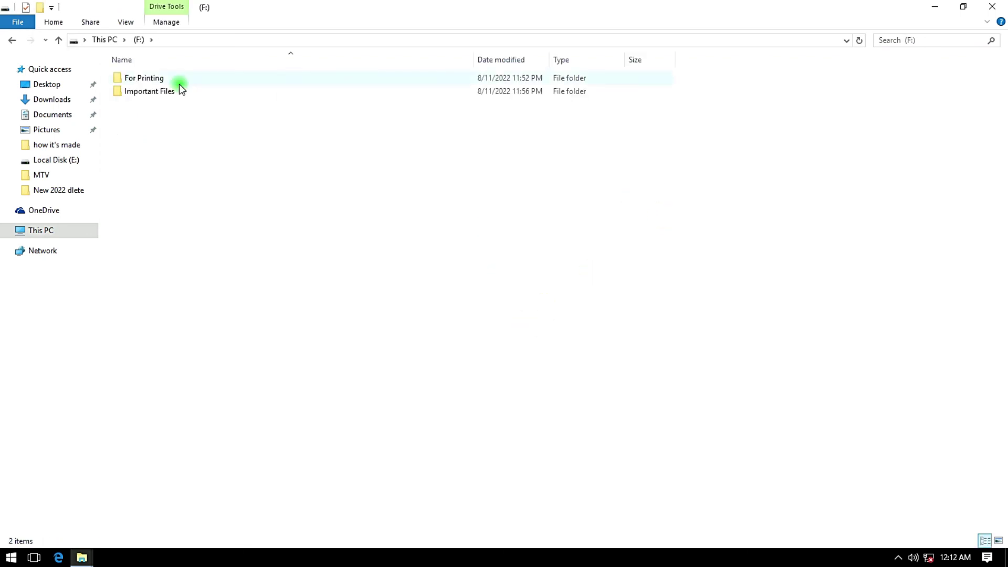
left_click(11, 40)
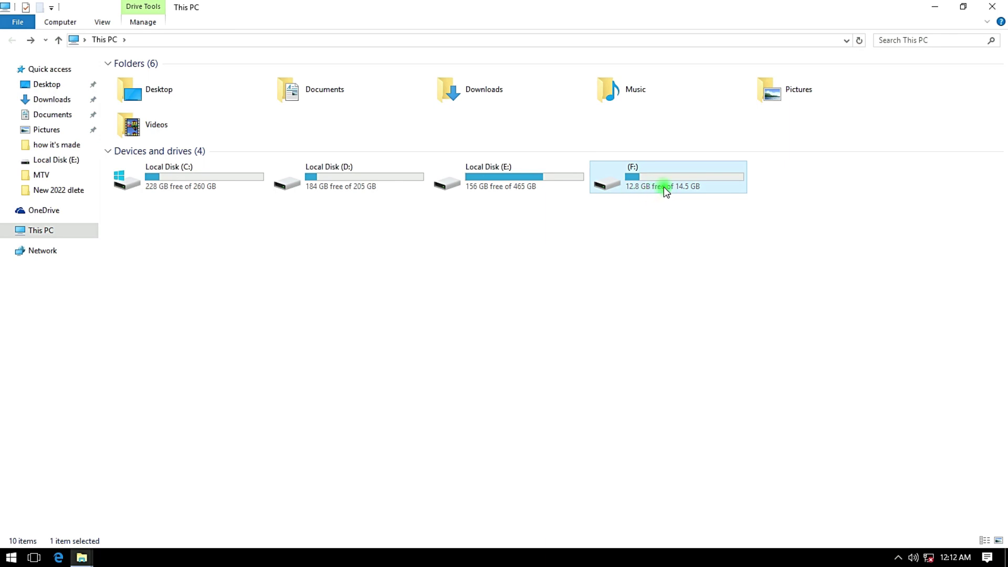
Step: Recheck the folders in the (F:) drive once more, return to This PC and refresh the drive list
double_click(675, 173)
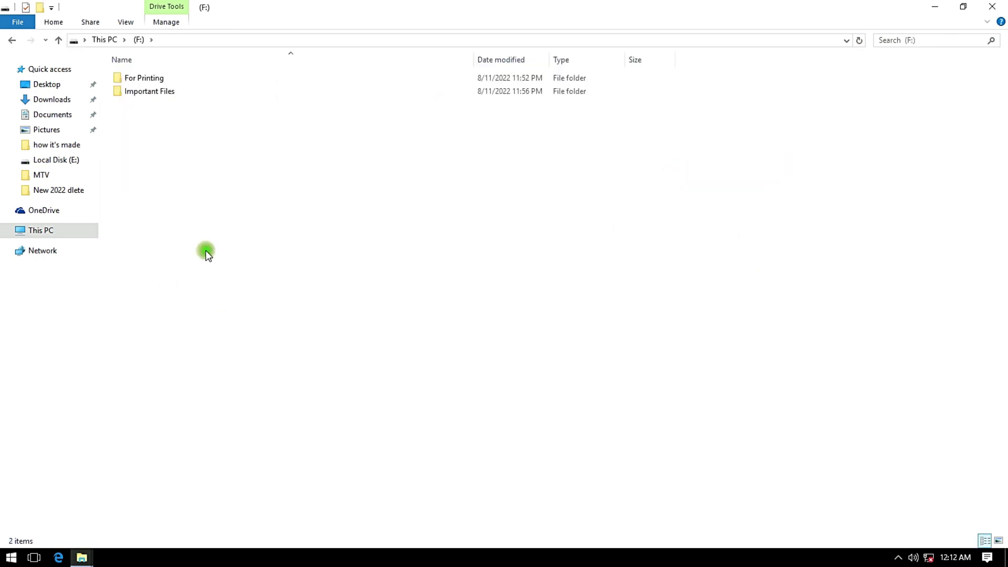
left_click_drag(200, 150, 743, 353)
left_click_drag(142, 120, 916, 331)
left_click(12, 40)
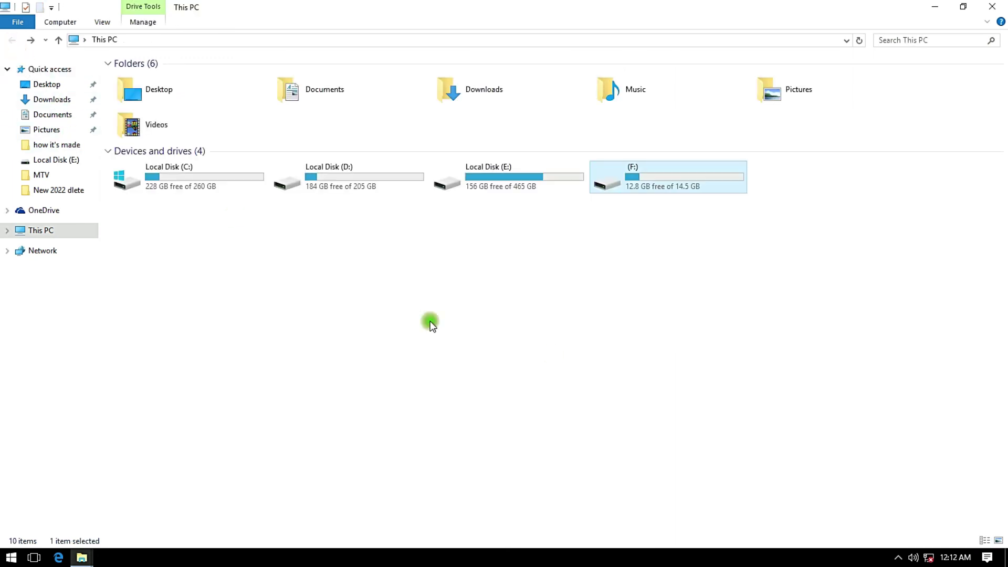
right_click(471, 295)
left_click(501, 344)
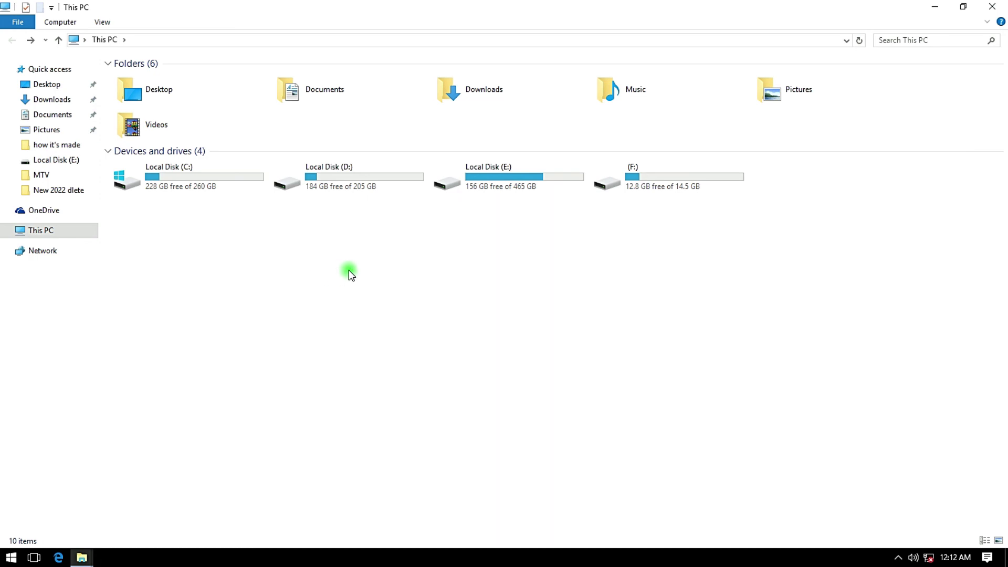
left_click_drag(250, 246, 781, 444)
left_click_drag(170, 228, 803, 417)
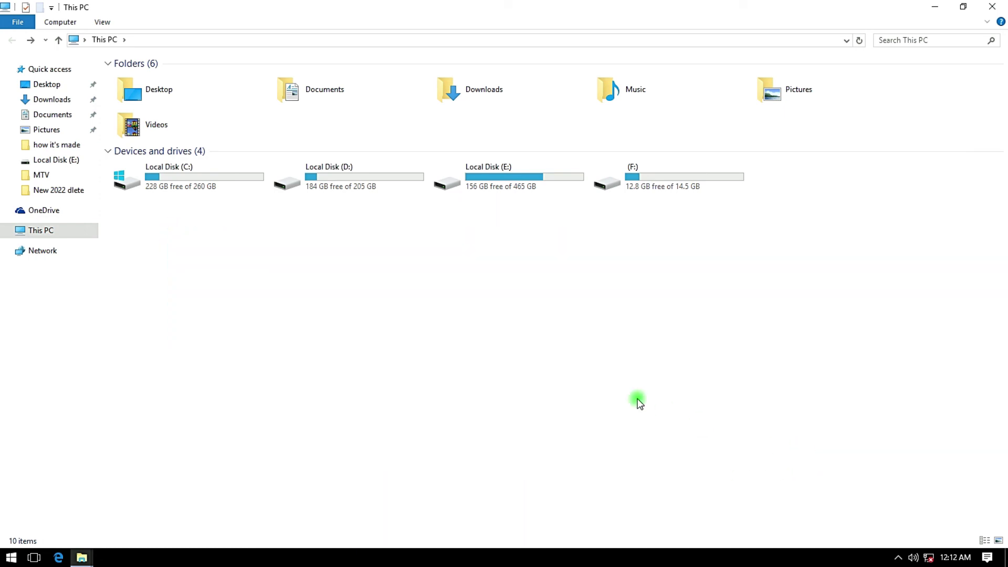